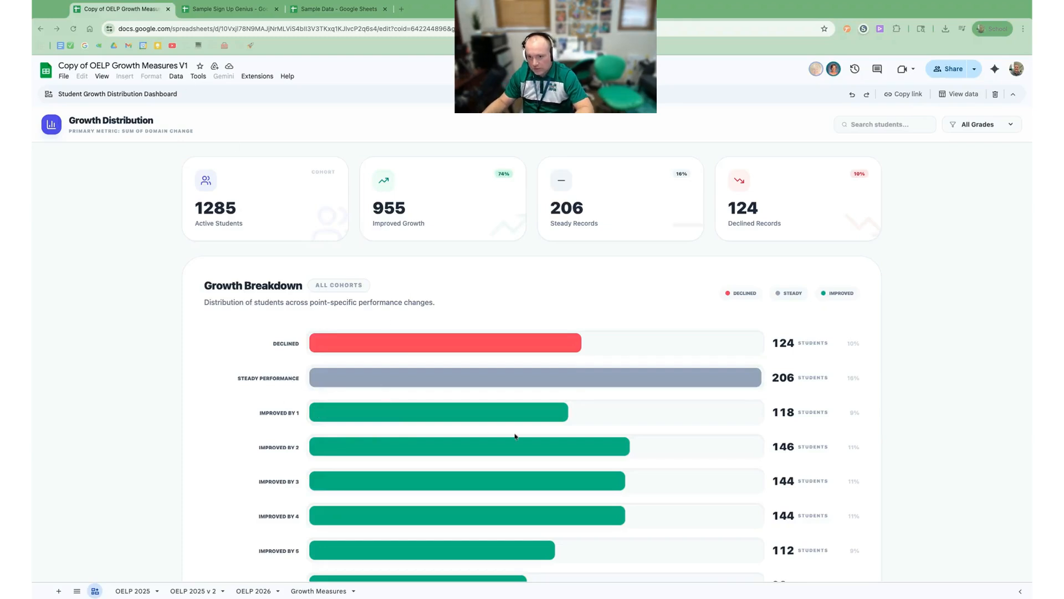
Step: Filter the growth dashboard to Grade 3 (133 active students), then switch to the Sample Sign Up Genius spreadsheet
scroll(476, 430, "down", 1)
scroll(477, 431, "down", 1)
scroll(468, 428, "up", 2)
scroll(467, 428, "down", 3)
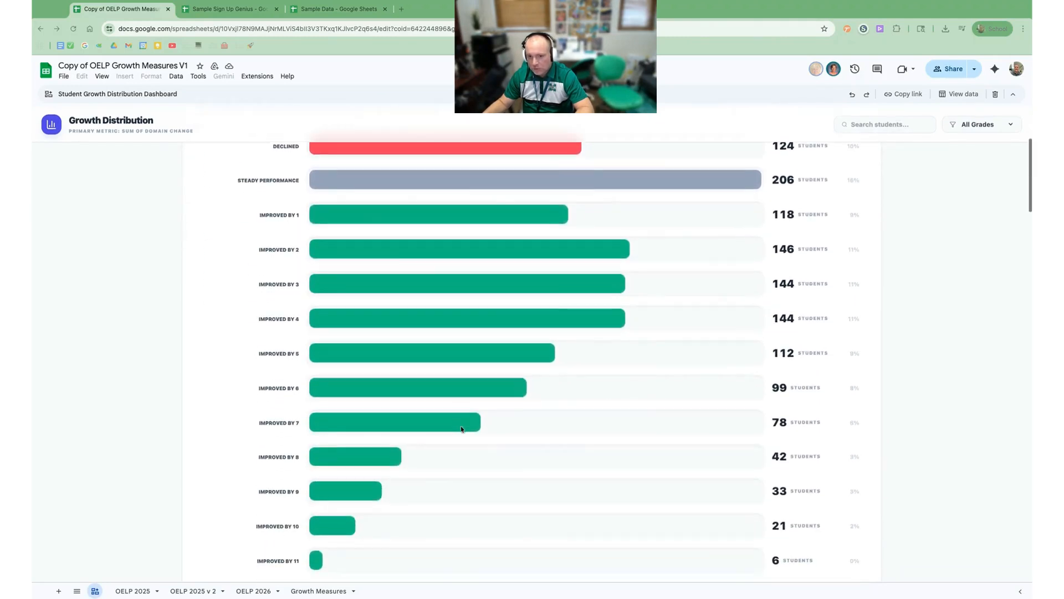
scroll(759, 461, "down", 2)
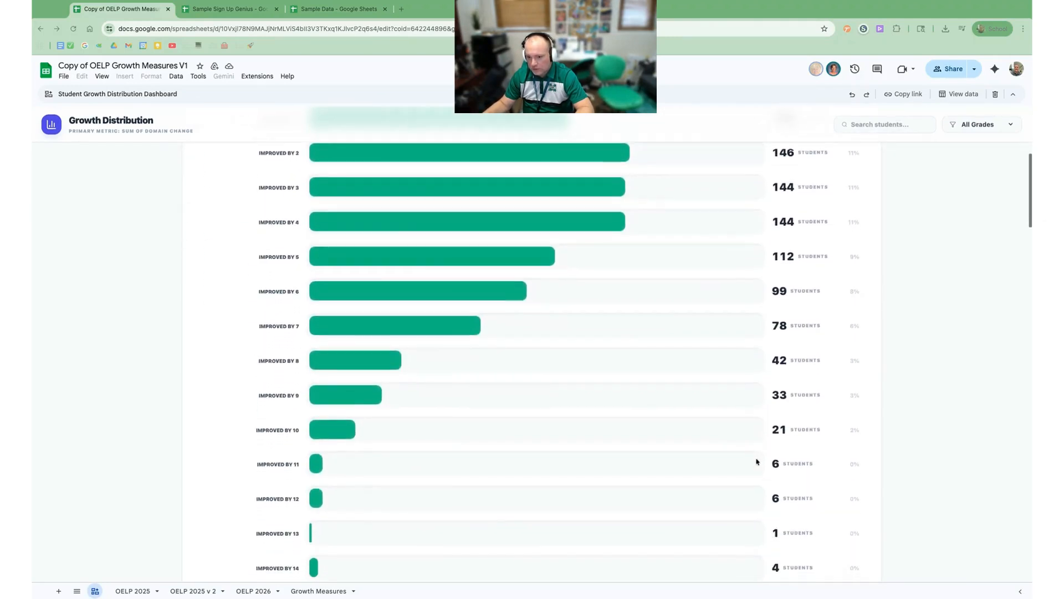
scroll(728, 461, "up", 6)
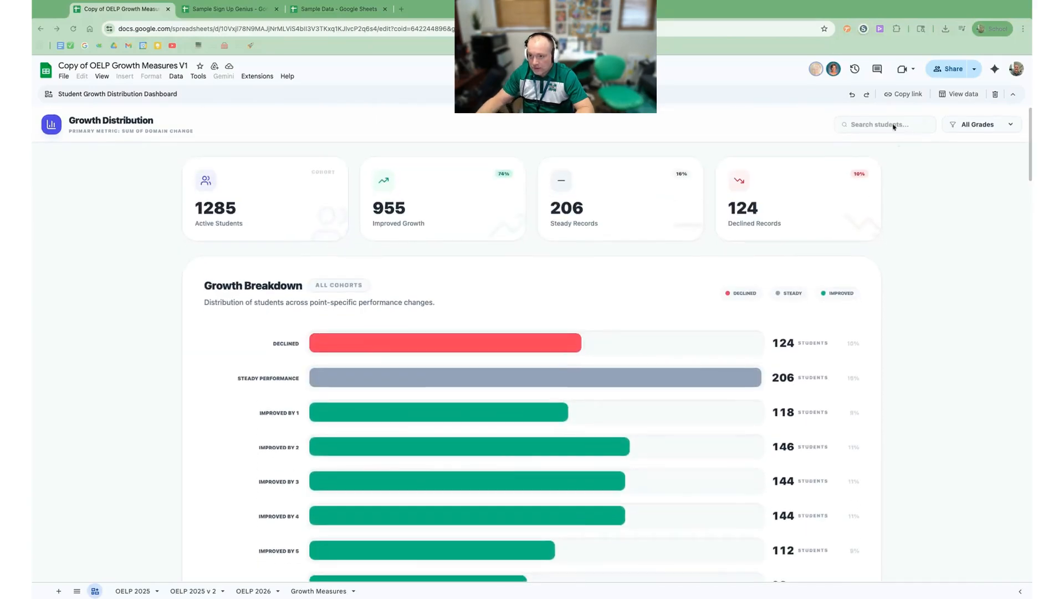
left_click(859, 126)
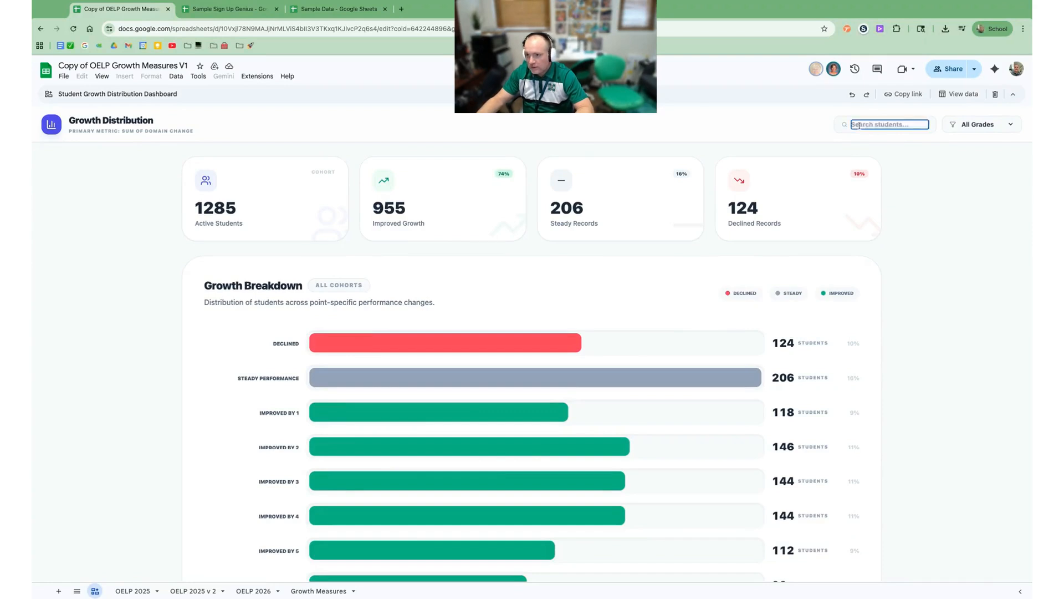
left_click(991, 129)
left_click(963, 183)
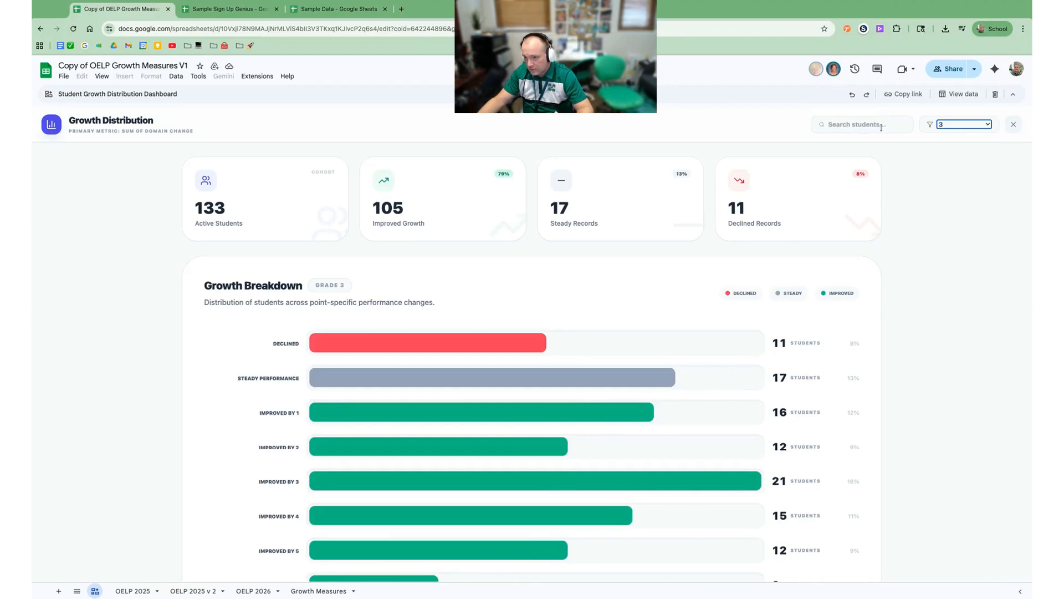
left_click(246, 11)
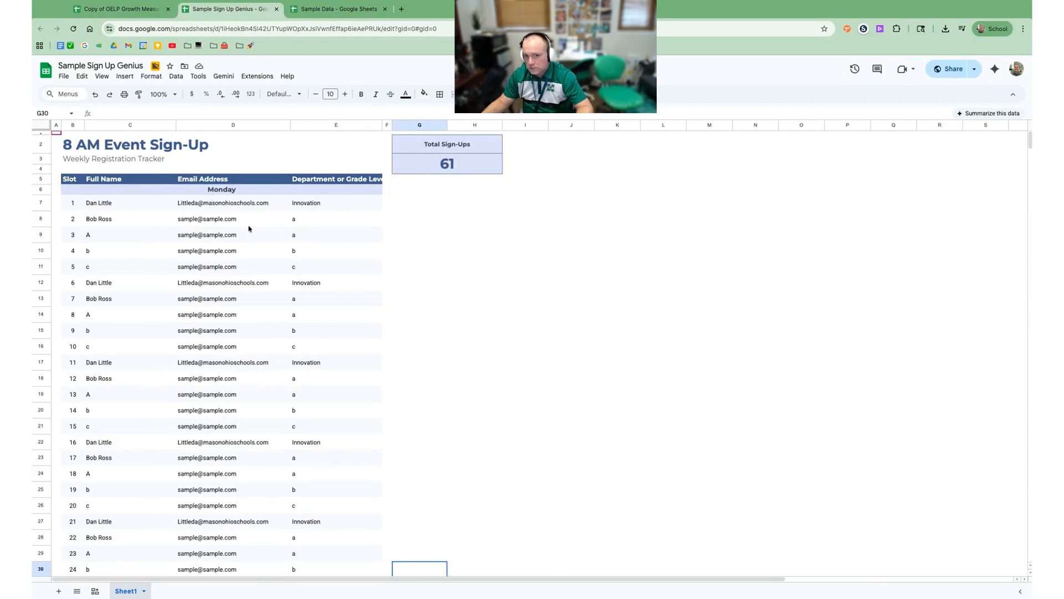
Step: Review the 8 AM Event Sign-Up tracker (61 sign-ups) and open its Canvas list
scroll(244, 234, "down", 5)
scroll(244, 234, "down", 10)
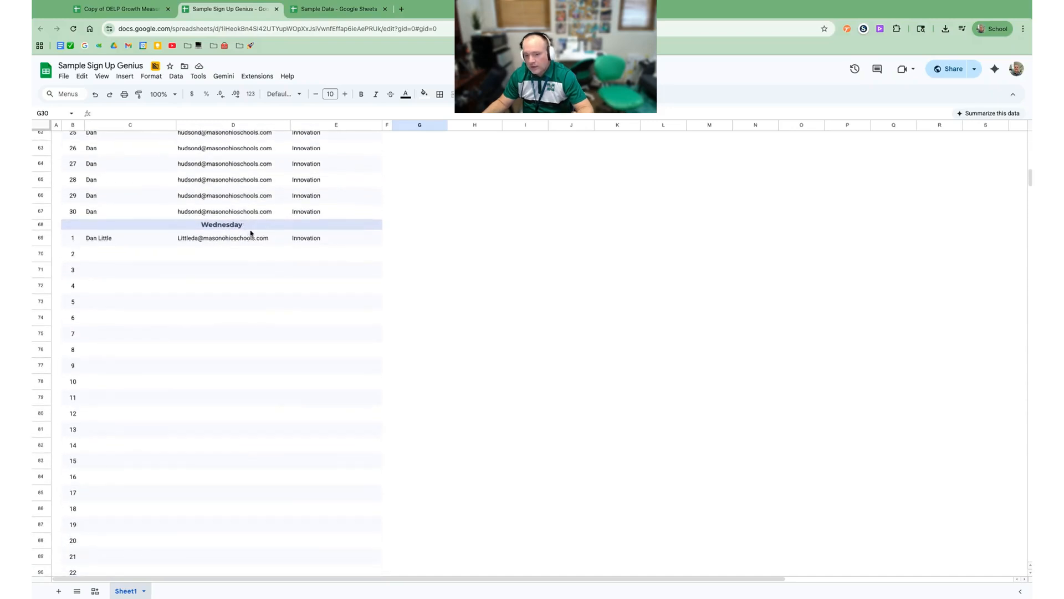
scroll(249, 233, "up", 3)
scroll(251, 232, "up", 8)
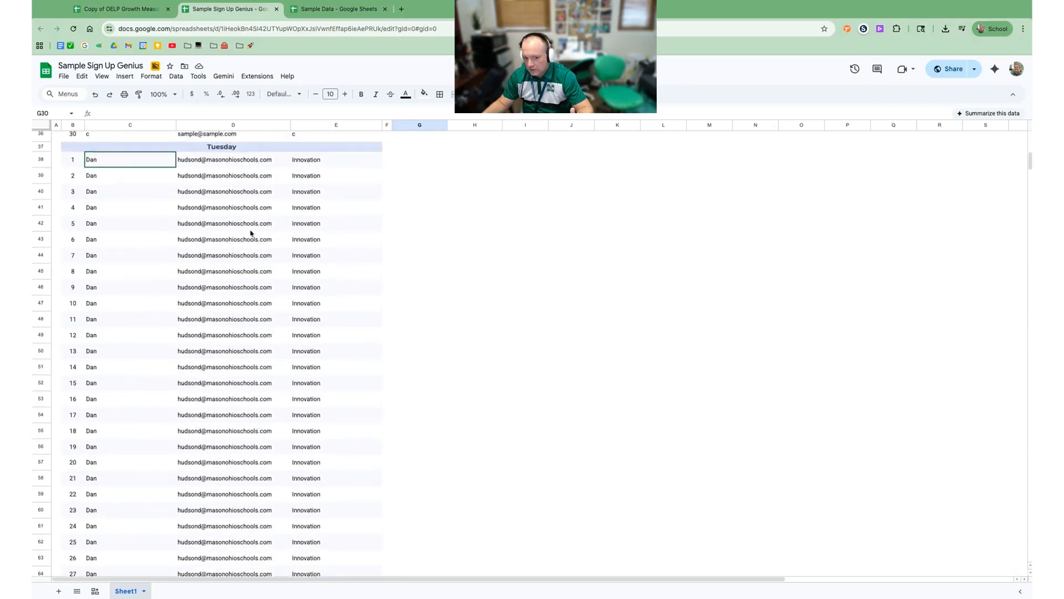
scroll(251, 233, "up", 4)
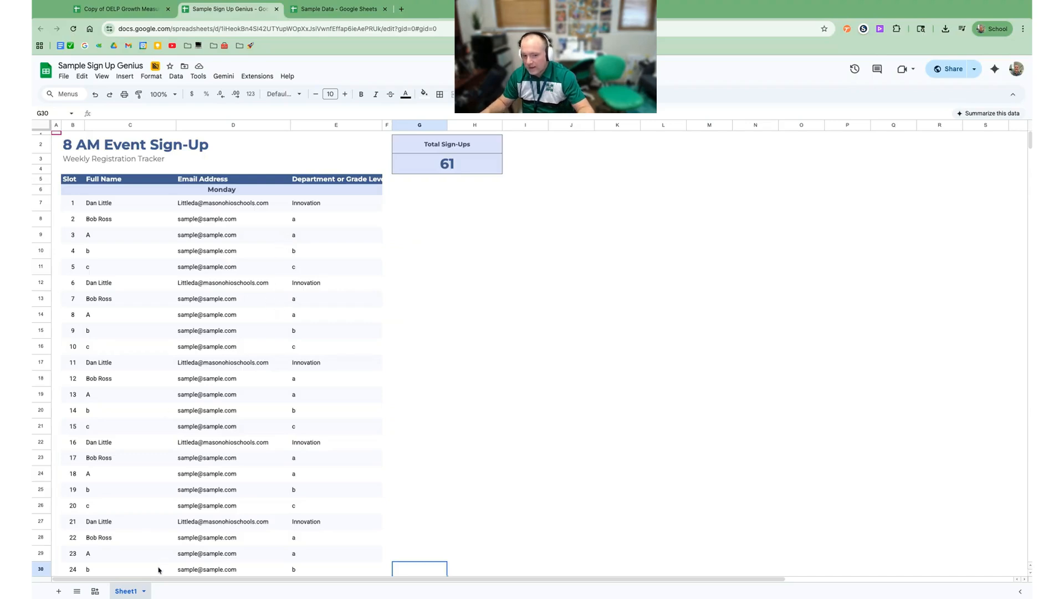
left_click(96, 592)
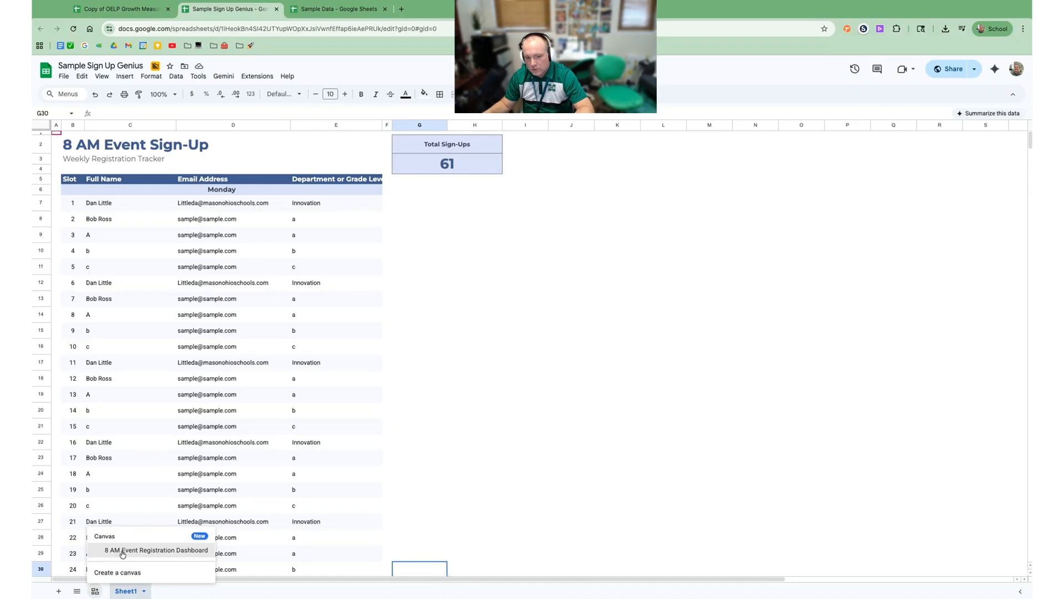
Step: Open the 8 AM Event Registration Dashboard canvas and select Tuesday, booked at 30 of 30
left_click(152, 551)
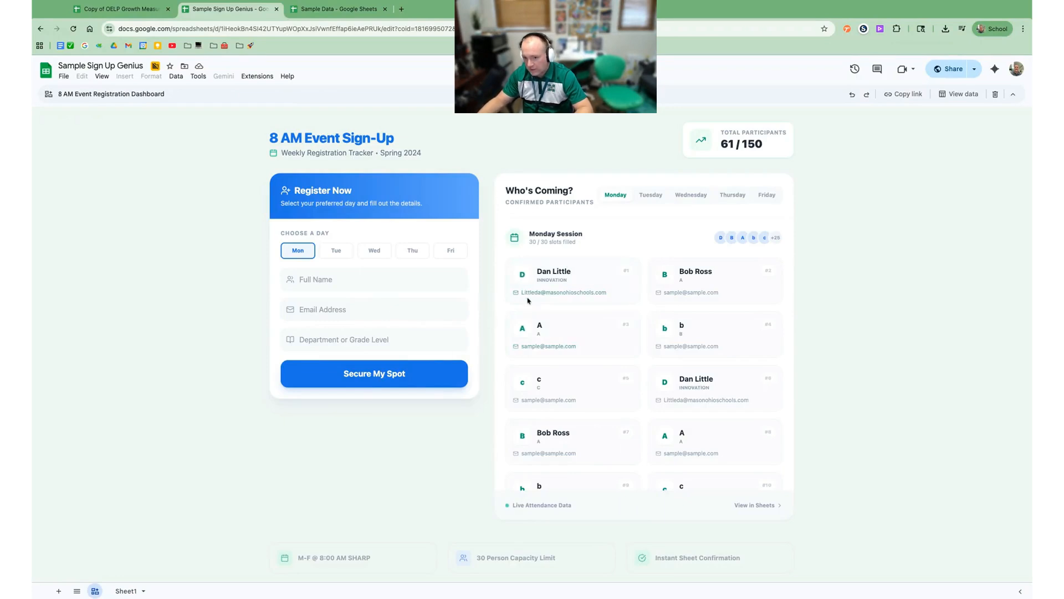
left_click(375, 250)
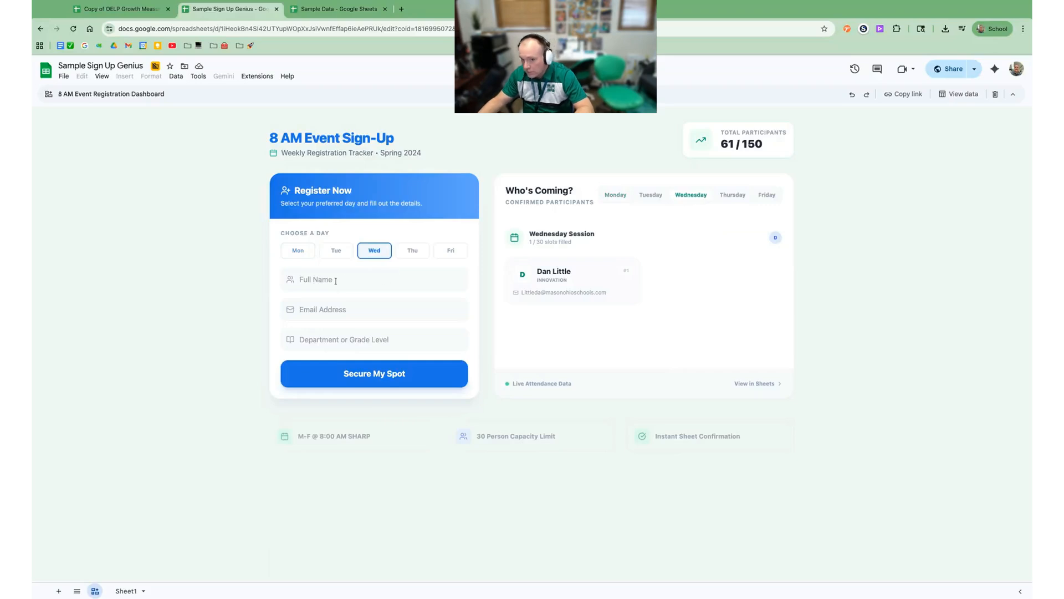
left_click(333, 253)
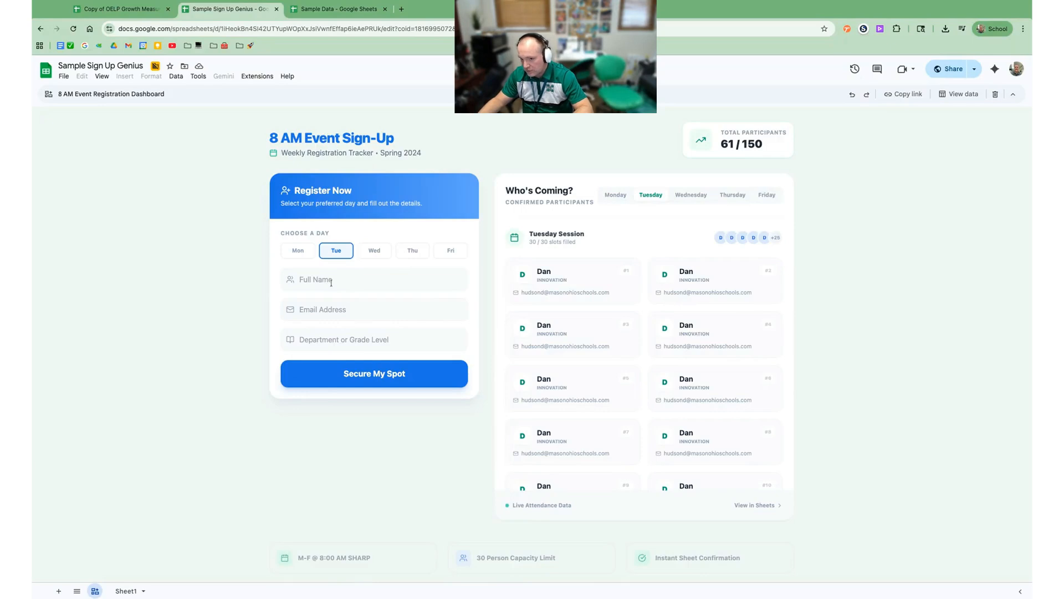
left_click(344, 279)
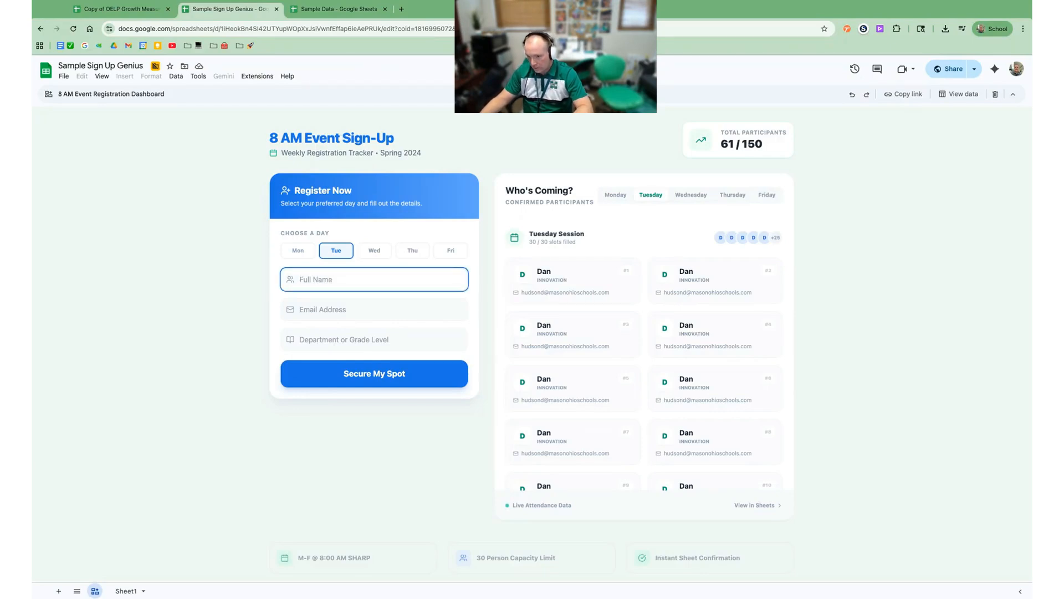
Step: Submit a Tuesday registration with the participant's name, e-mail and 'innovation' department; it's rejected as full
key("Tab")
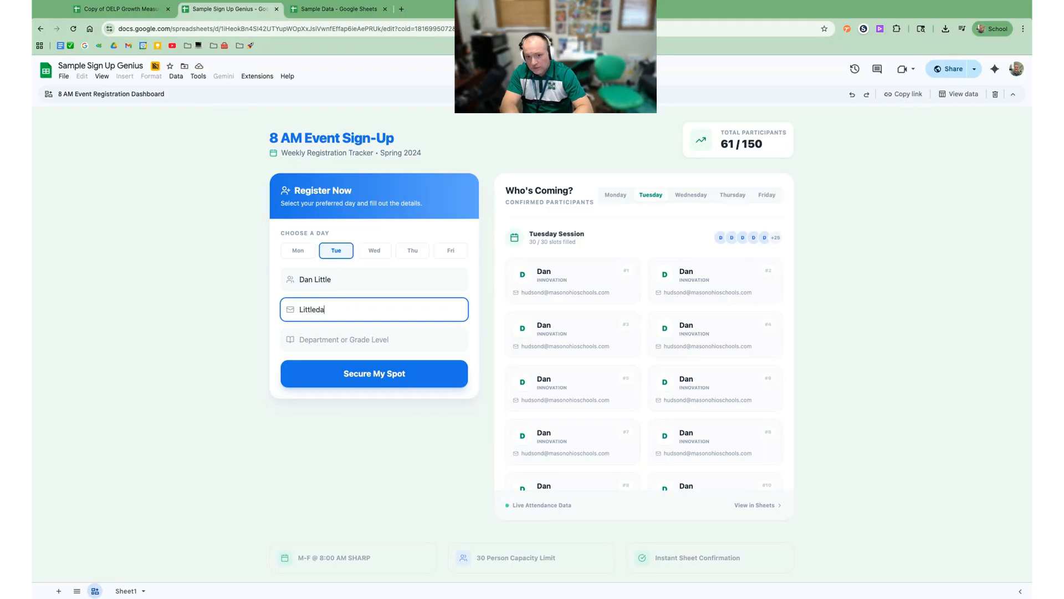
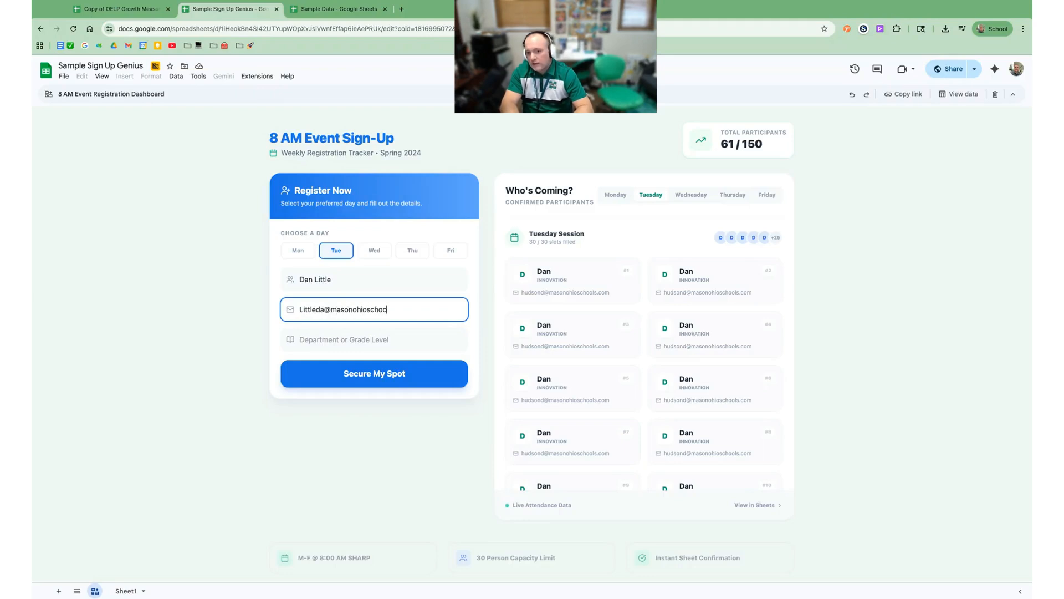
key("Tab")
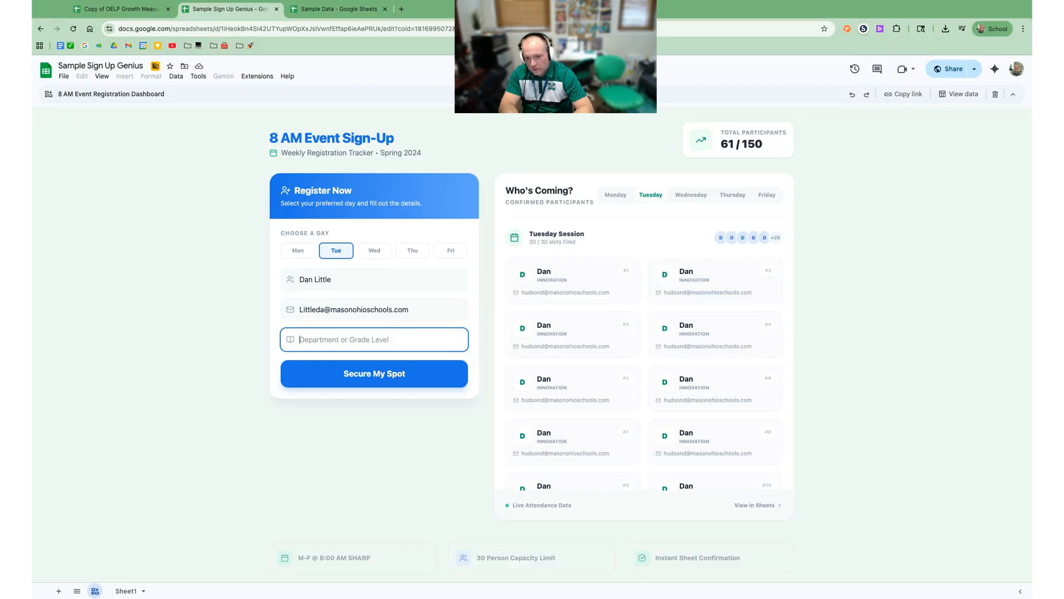
type("innovation")
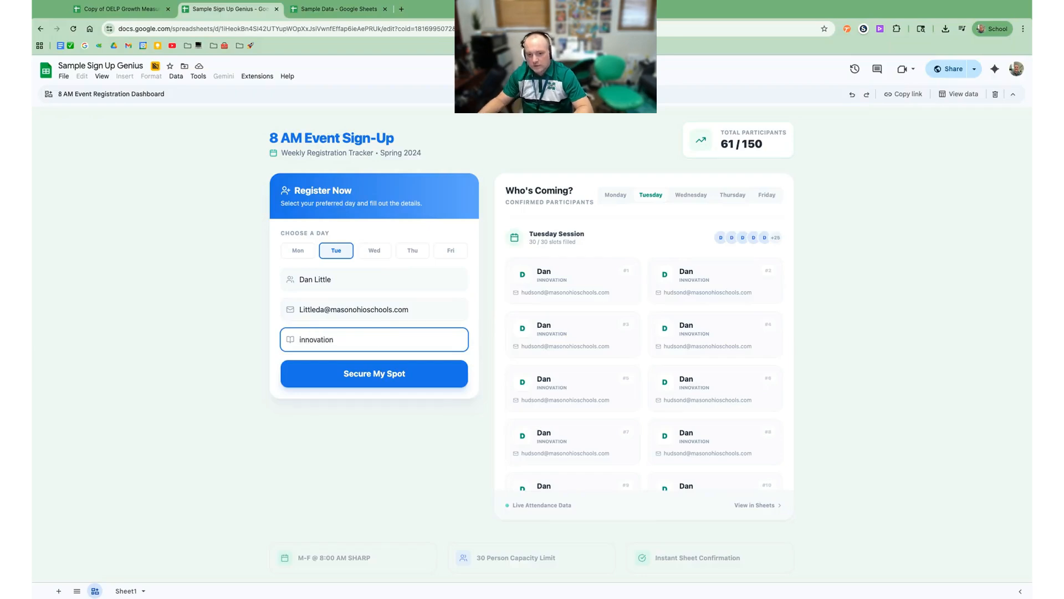
left_click(375, 374)
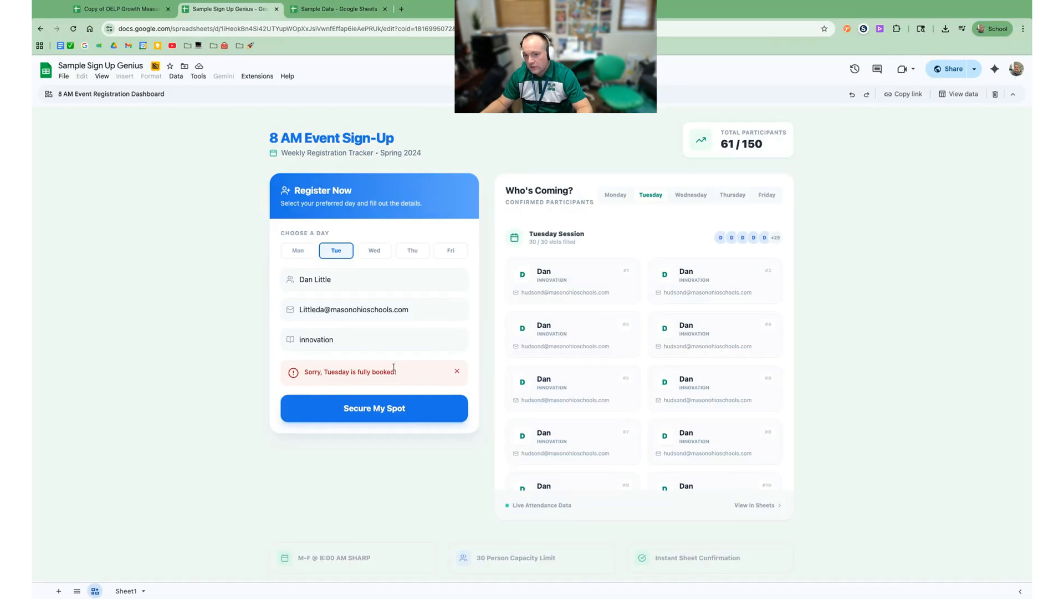
Step: Switch to the Sample Data student sheet and start creating a new canvas with Gemini
left_click(342, 15)
left_click(447, 230)
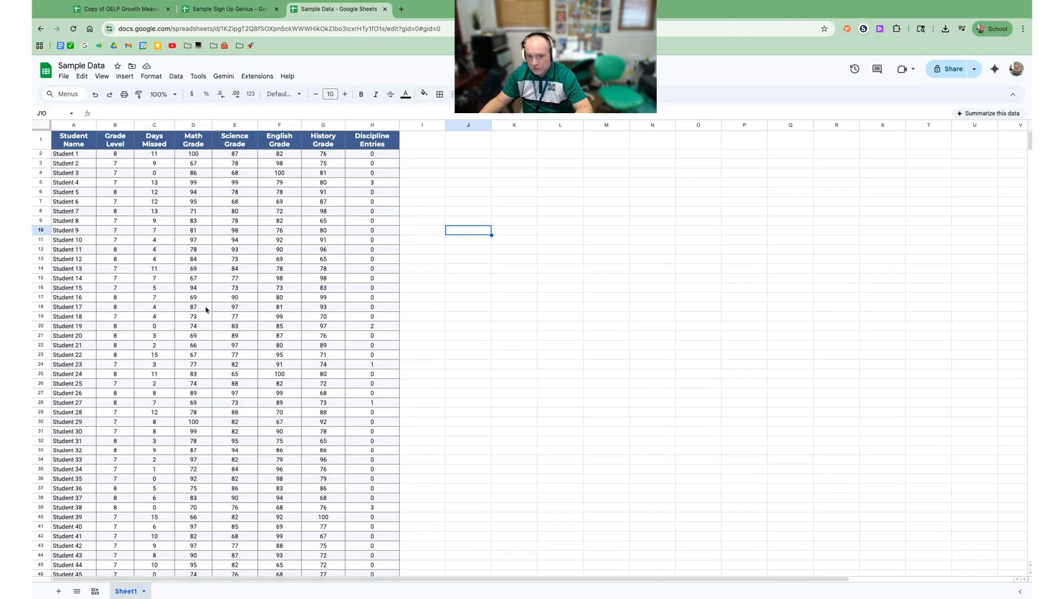
scroll(196, 309, "down", 2)
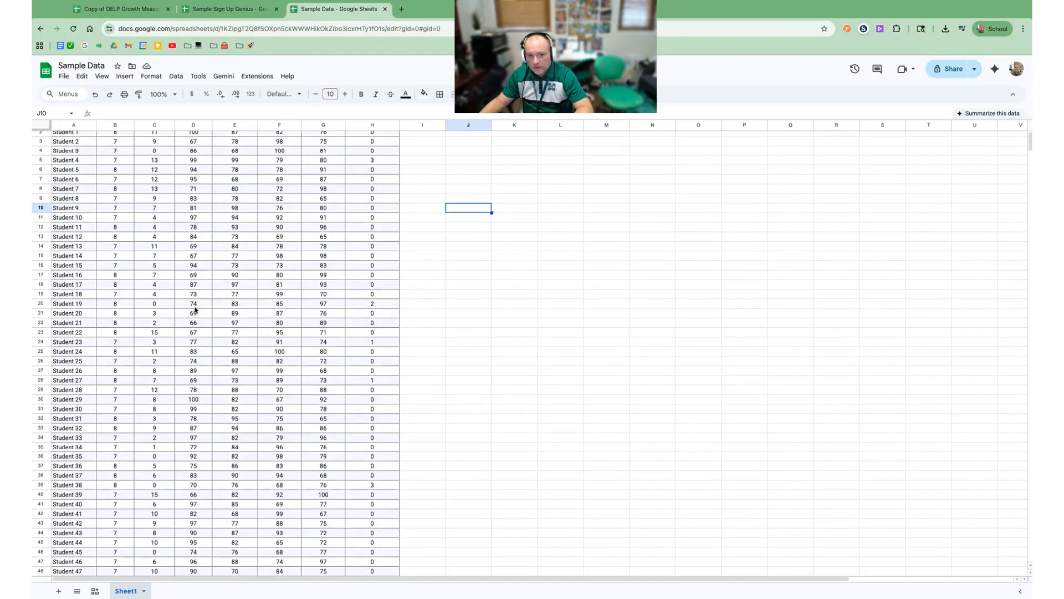
scroll(195, 308, "up", 2)
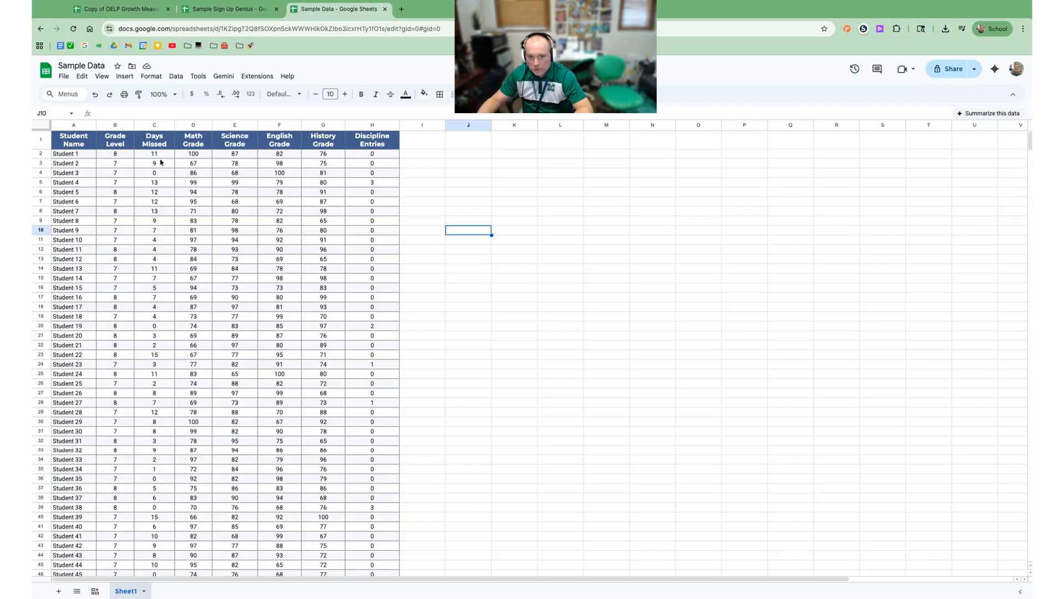
scroll(159, 308, "down", 8)
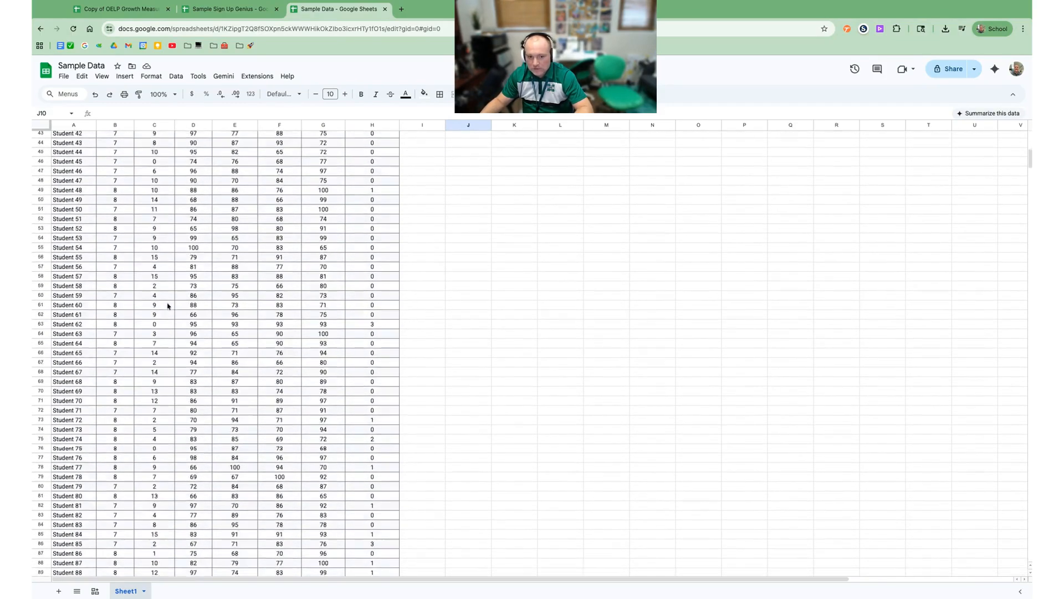
scroll(168, 305, "up", 8)
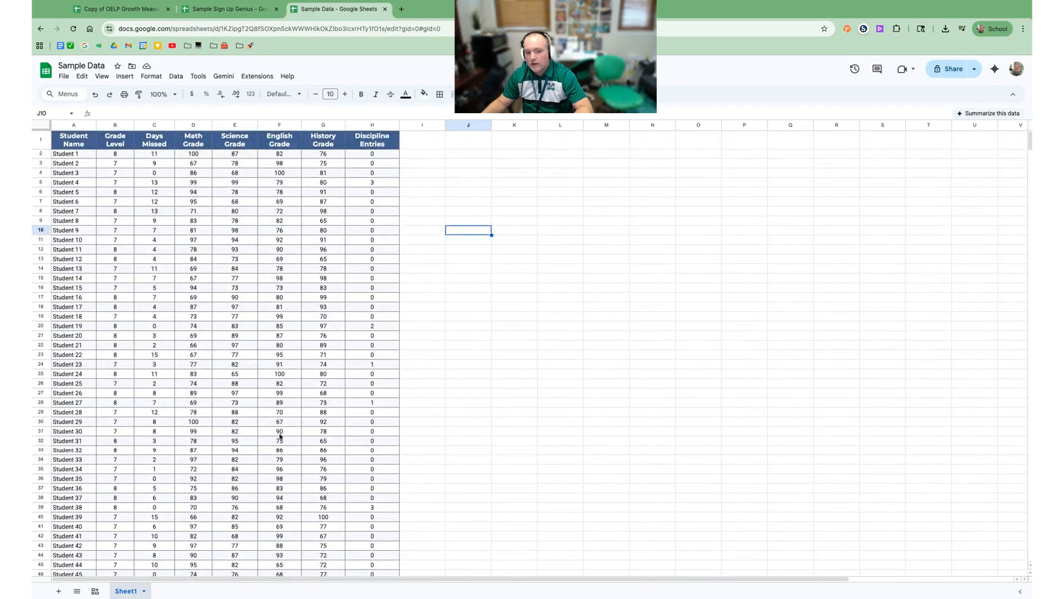
left_click(96, 592)
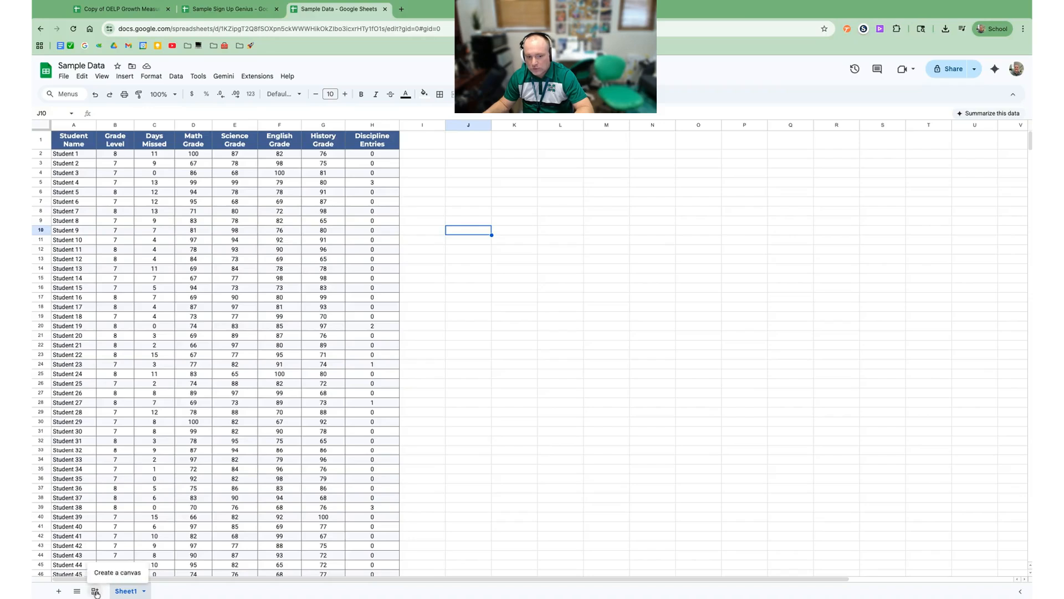
left_click(117, 572)
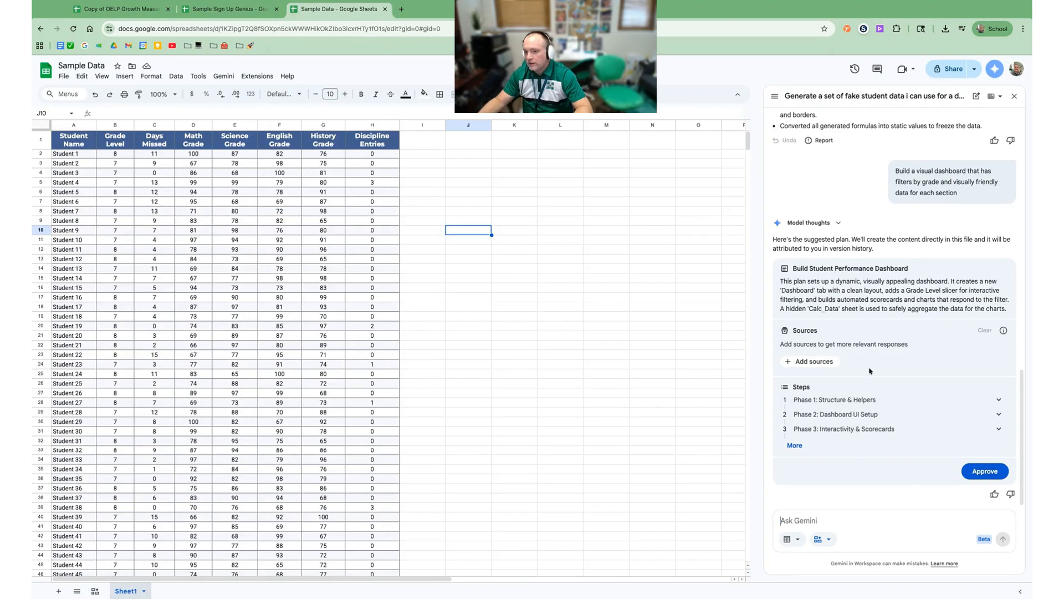
Step: Put the Gemini prompt in canvas mode and review which data sources it will use
left_click(818, 539)
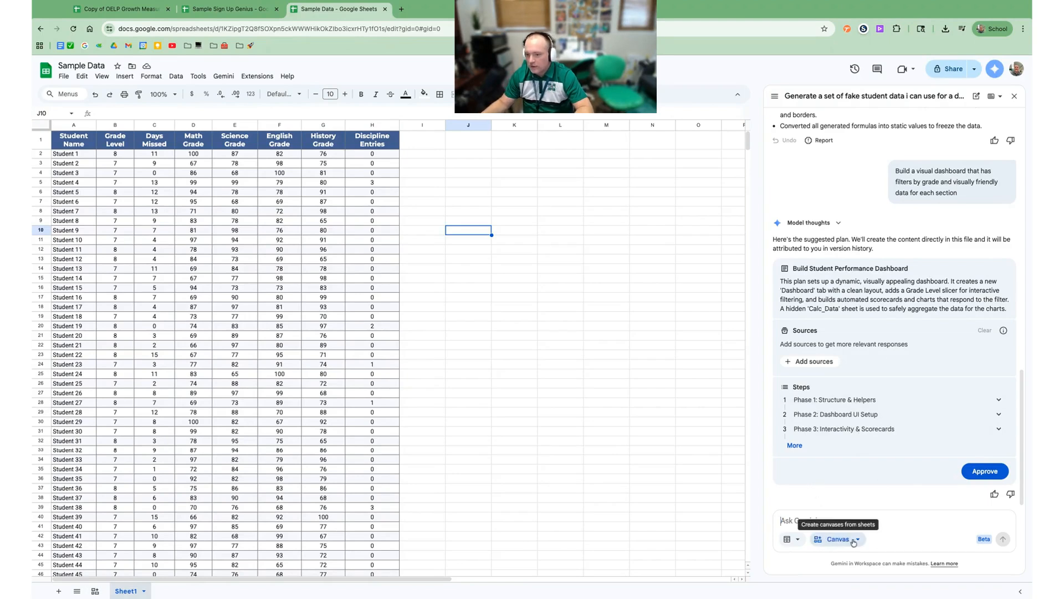
left_click(798, 540)
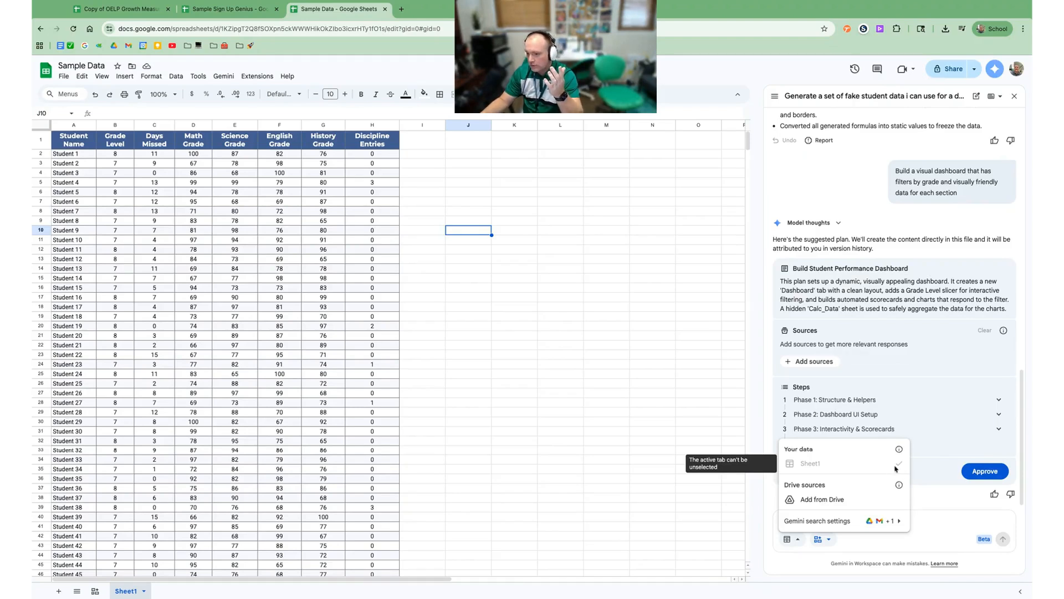
left_click(913, 519)
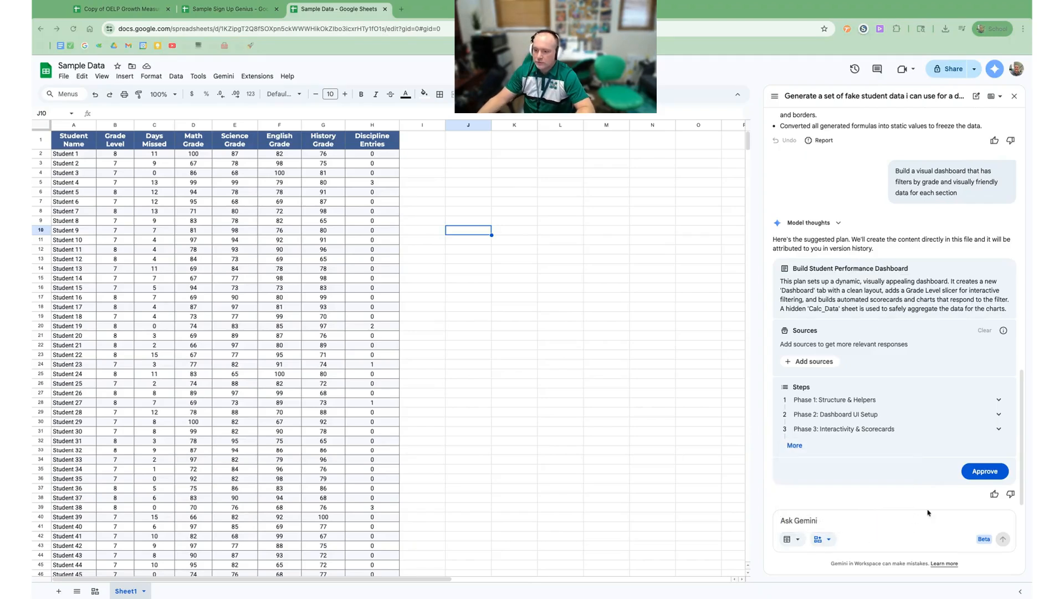
Step: Draft a request for a webpage-like administrator dashboard with dropdowns and filters that makes the data easy to view
left_click(807, 522)
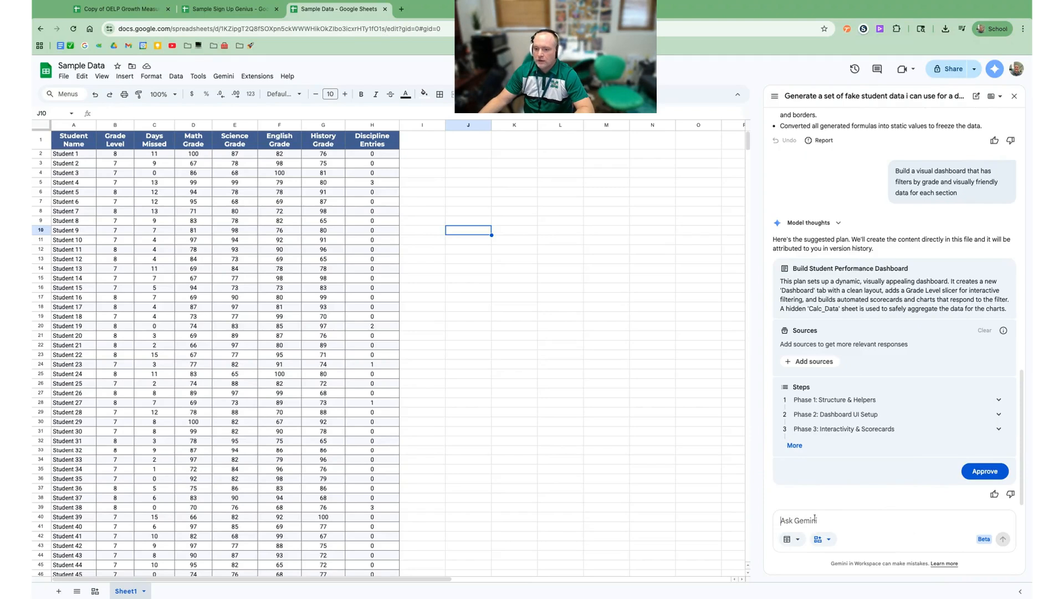
type("ant")
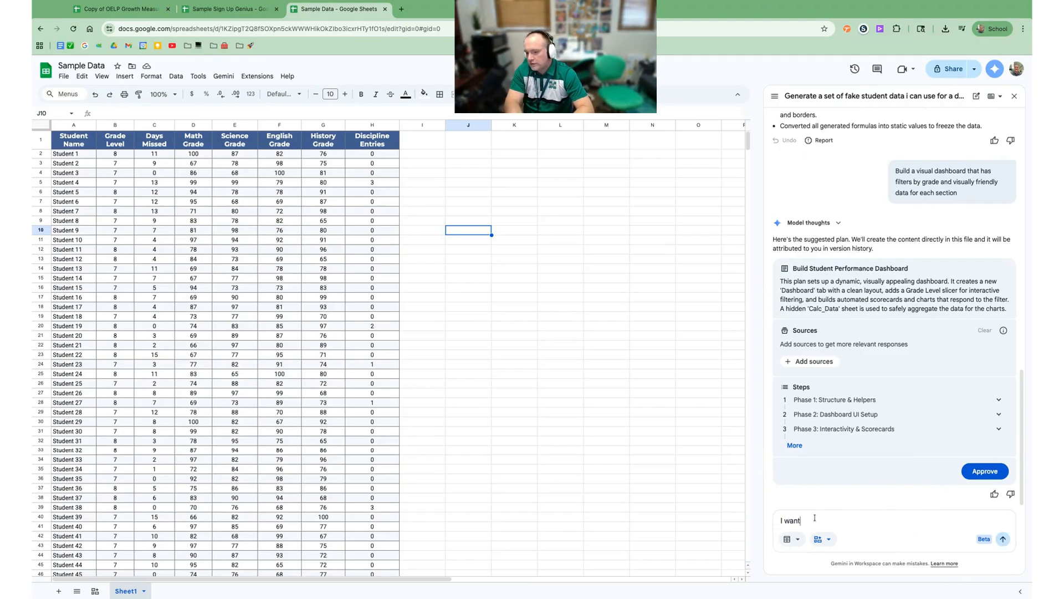
type(" to create an")
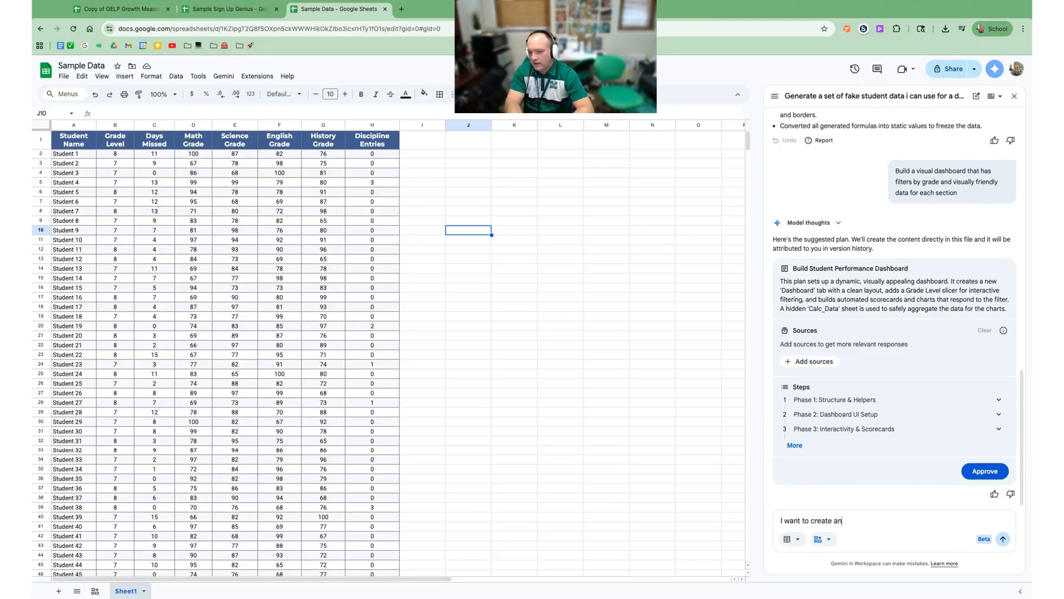
type(" administrator dah")
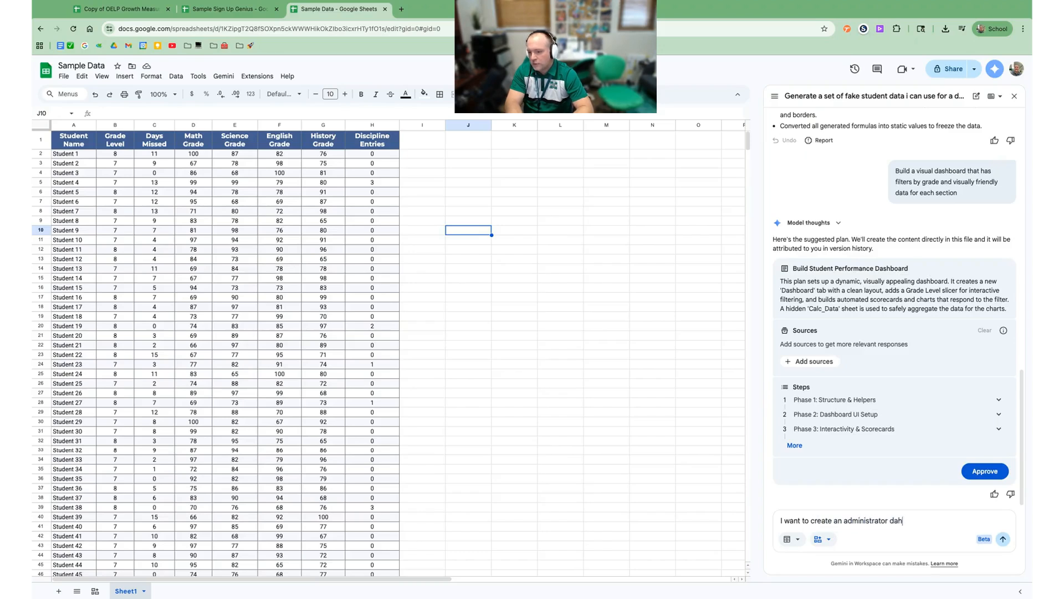
key("BackSpace")
type("shboard that makes all of the")
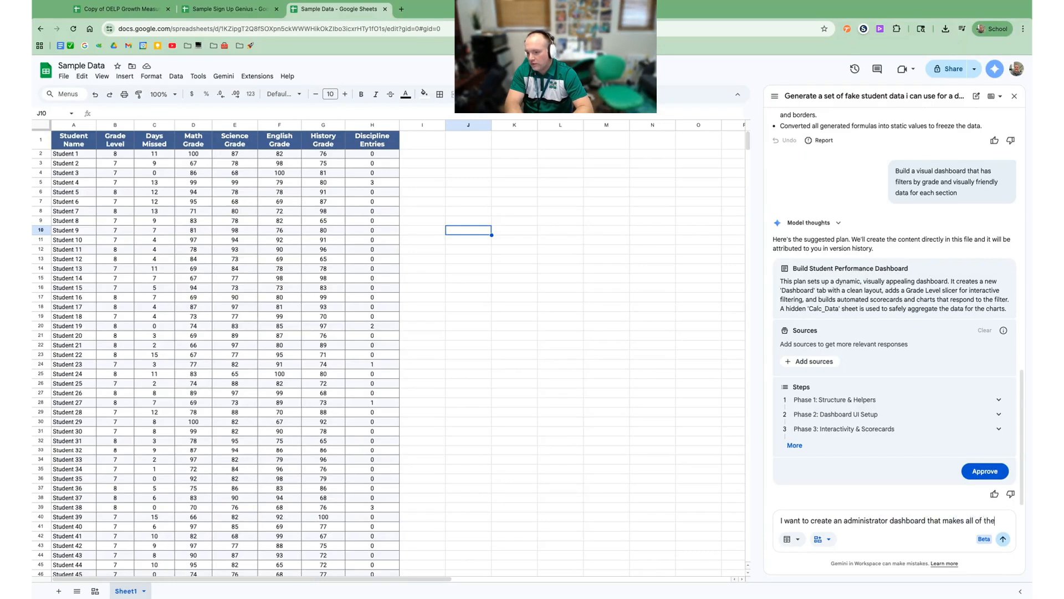
key("BackSpace")
type("is data")
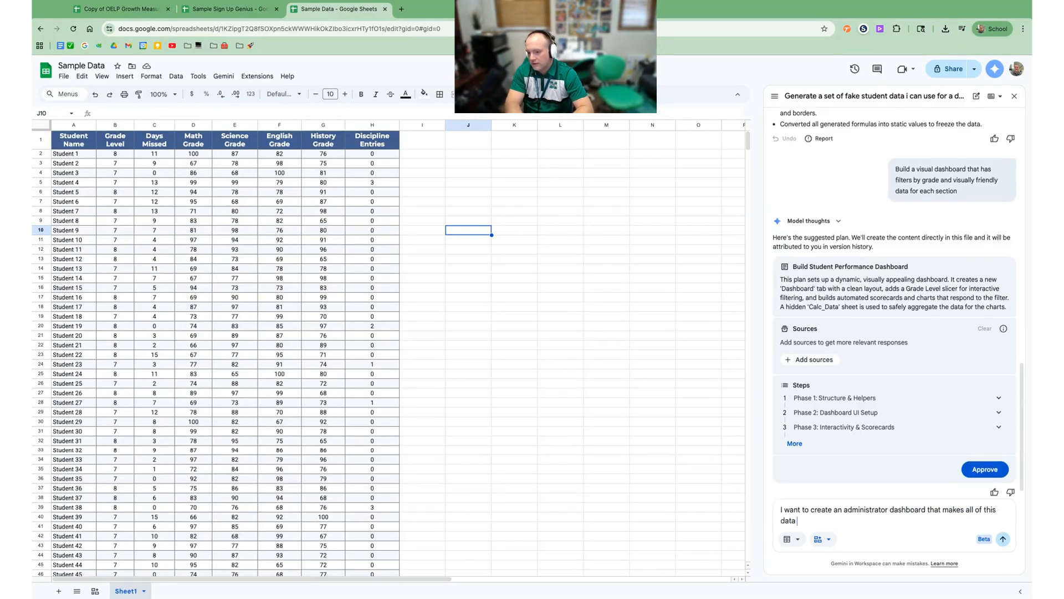
type(" easy to view ")
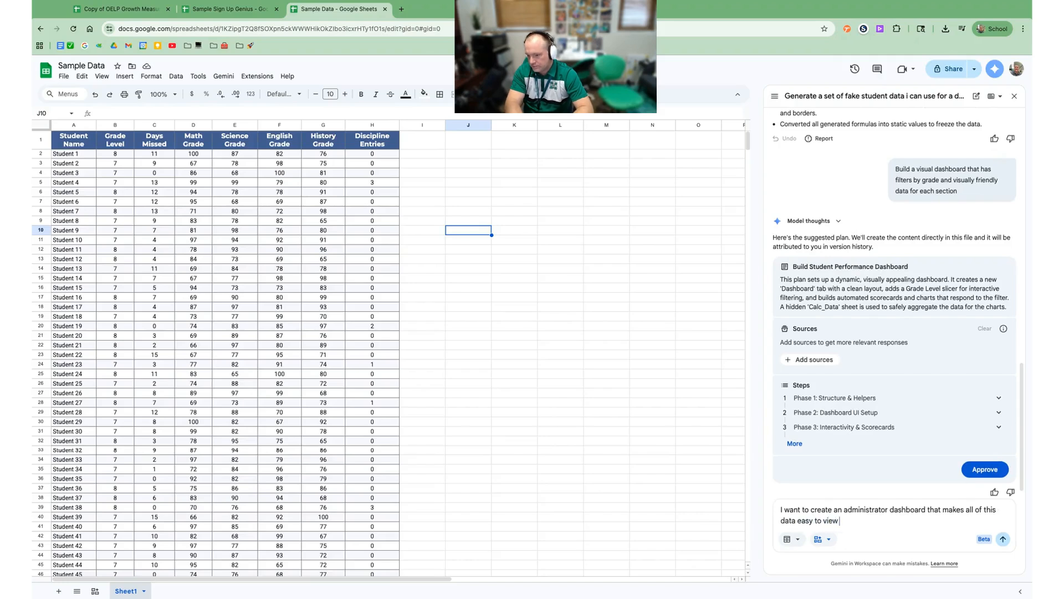
type("in one h")
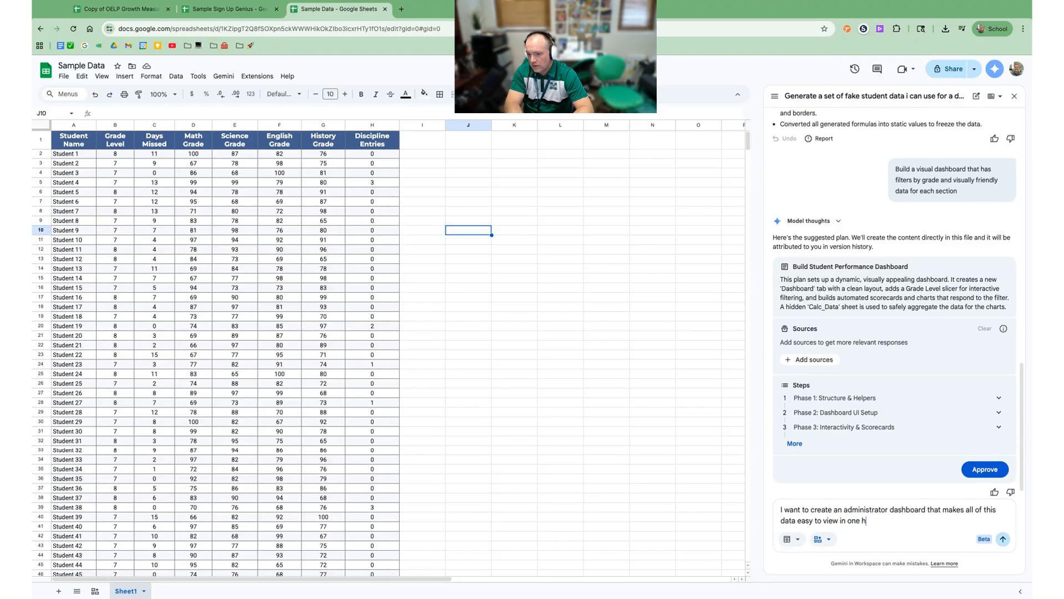
type("elpful place.")
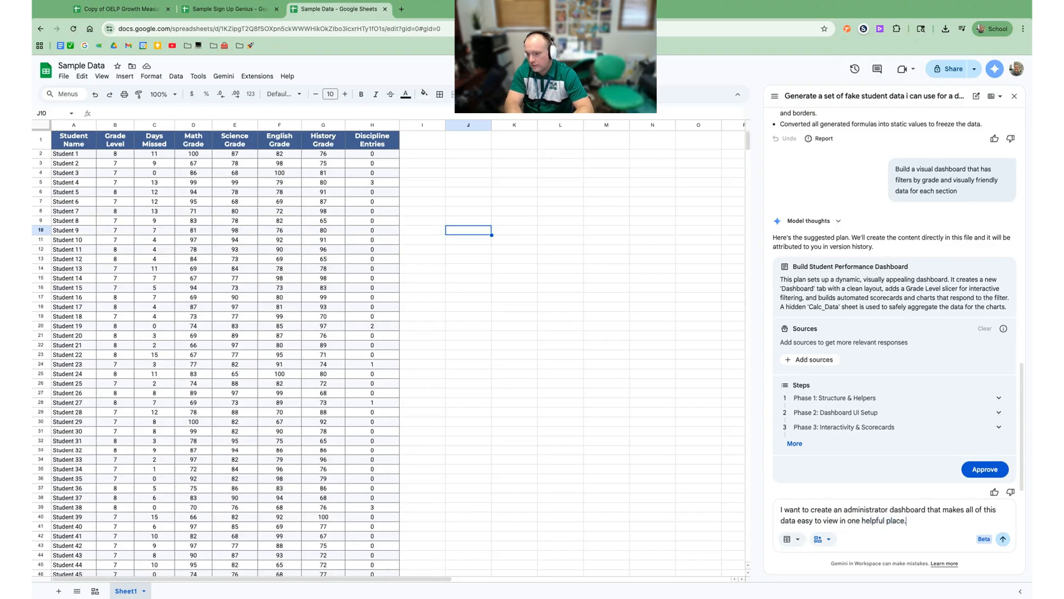
type("  use dro")
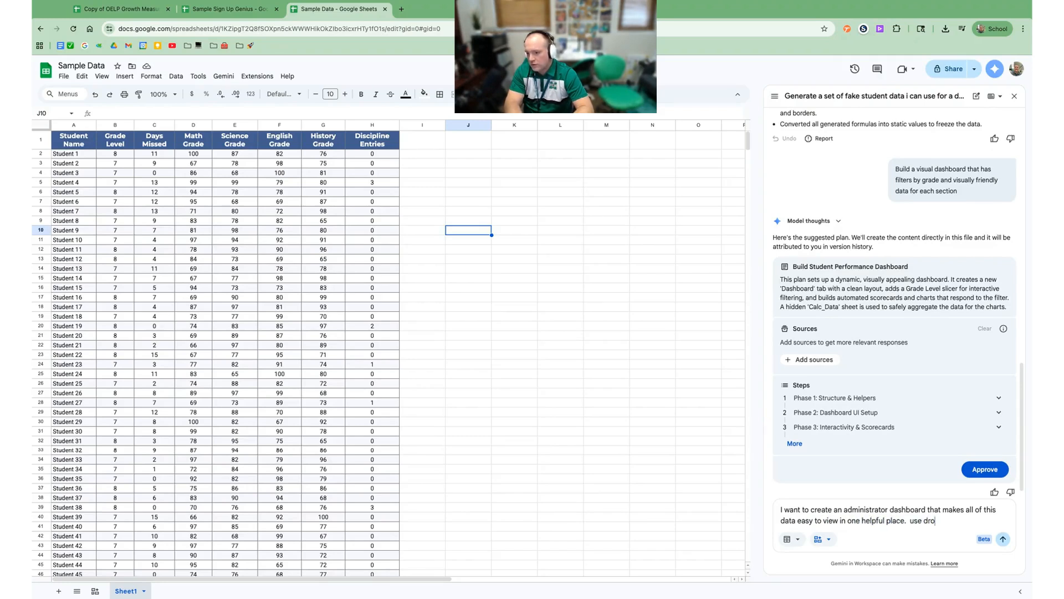
type("pdown")
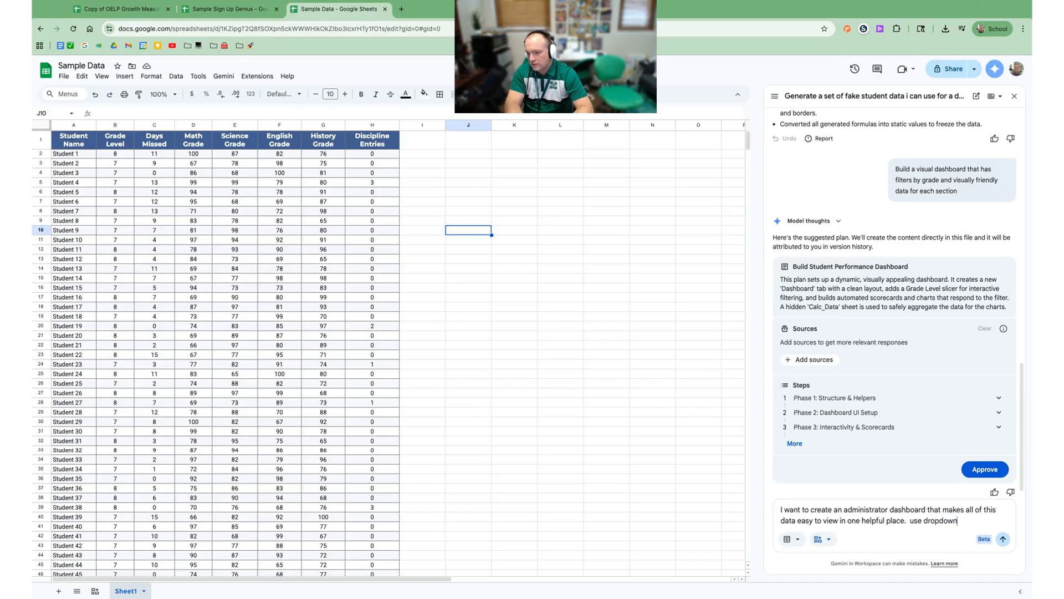
type("s and")
type(" filters")
type(" and make it v")
type("isually appeal")
type("ing.")
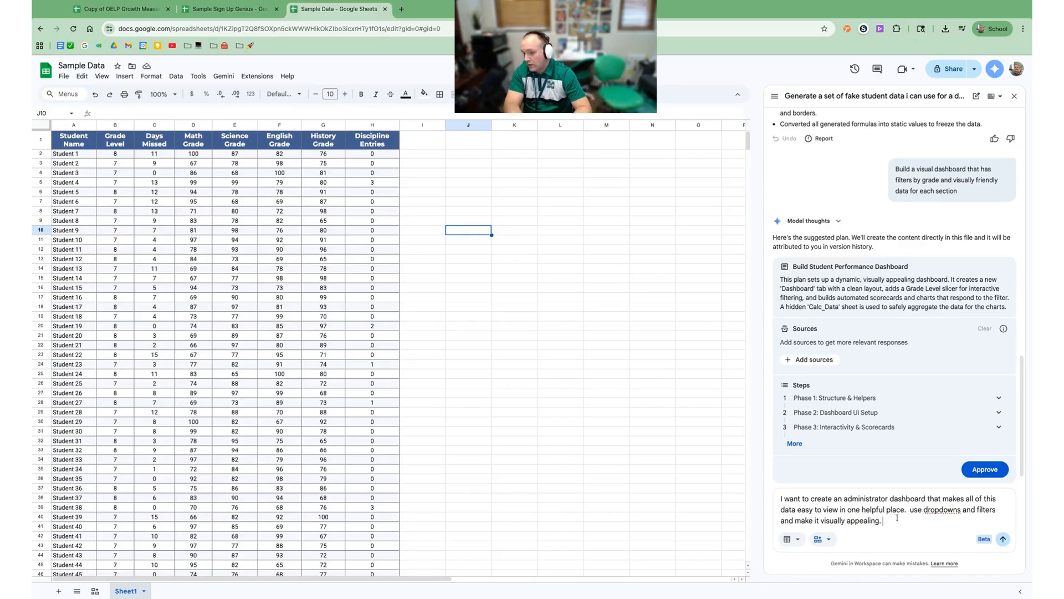
type("I wan")
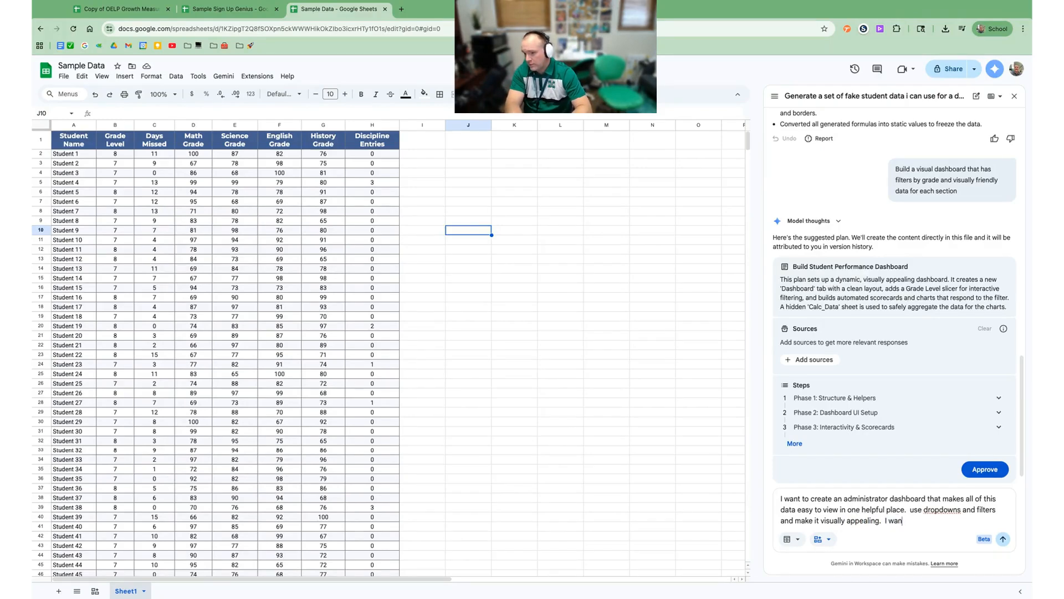
type("t this to feel like a webpage")
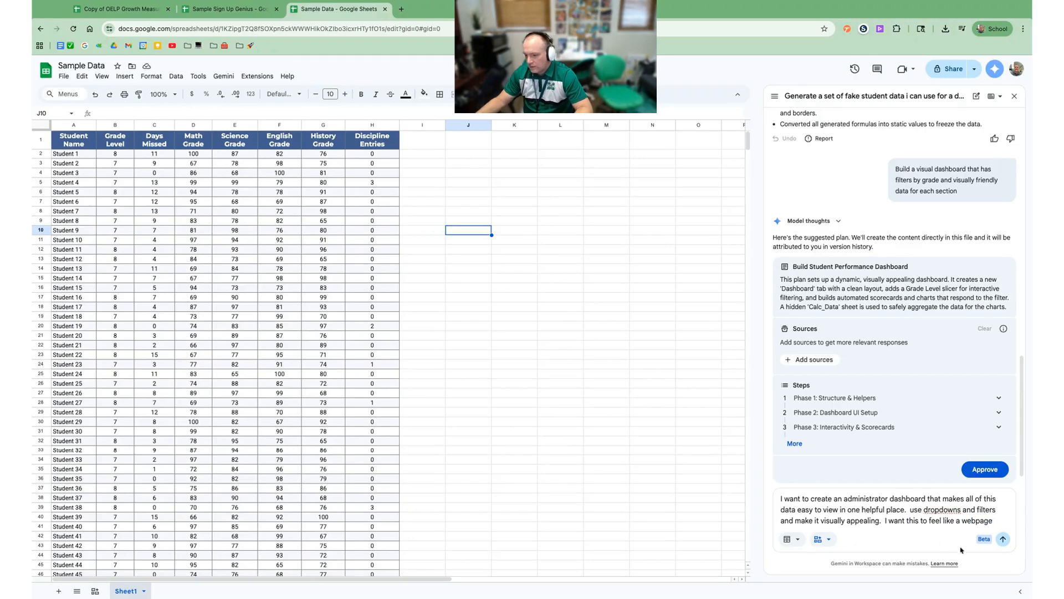
Step: Send the request so Gemini builds the EduAdmin Portal canvas showing 200 students, 95.7% attendance and 82.8% average score
left_click(1003, 539)
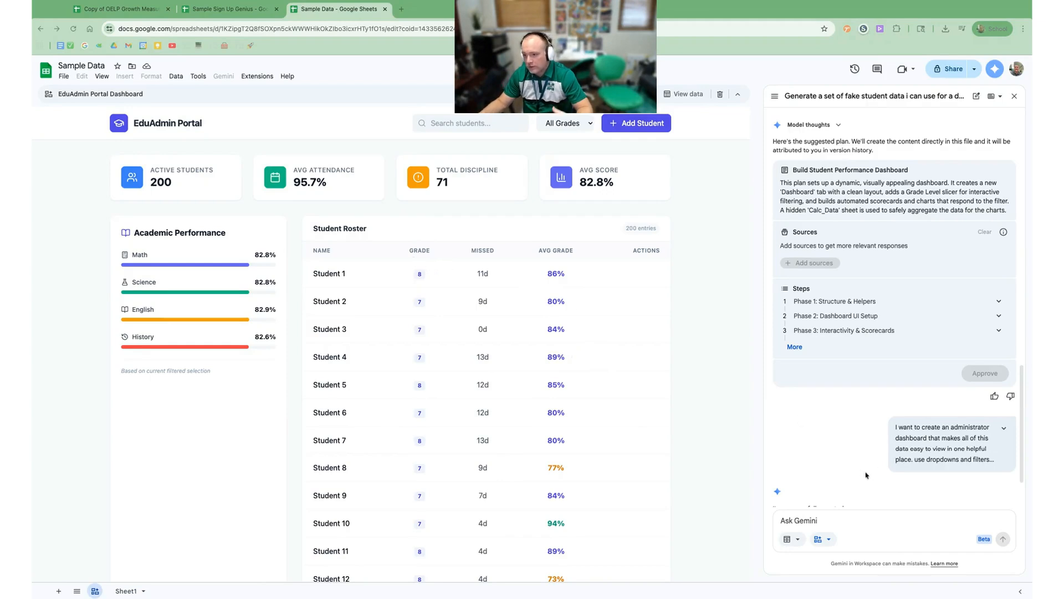
left_click(832, 521)
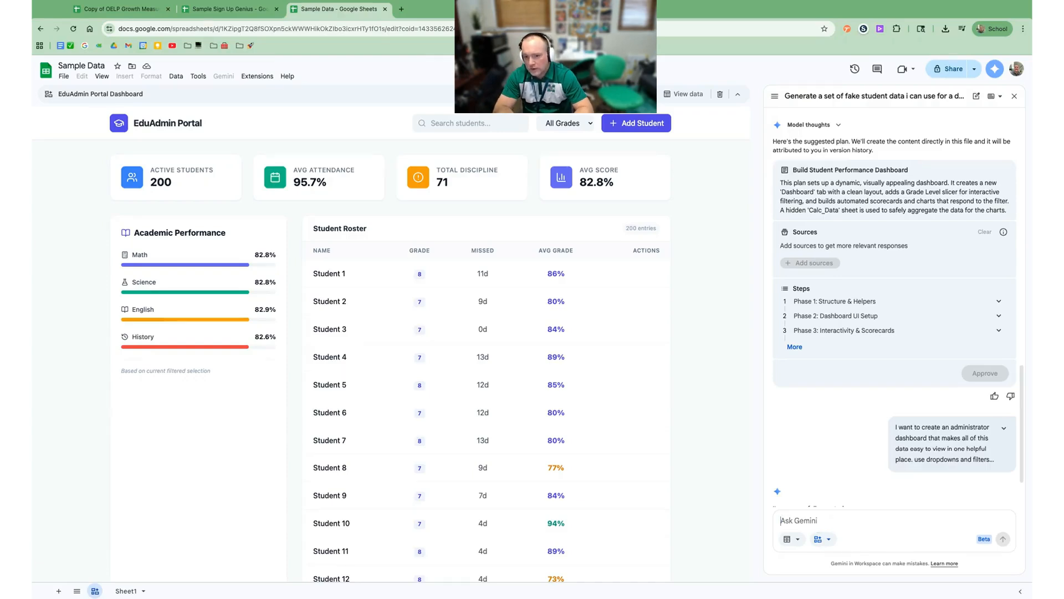
Step: Send Gemini a request to flag students who missed 12 or more days as at-risk for attendance
type("Le")
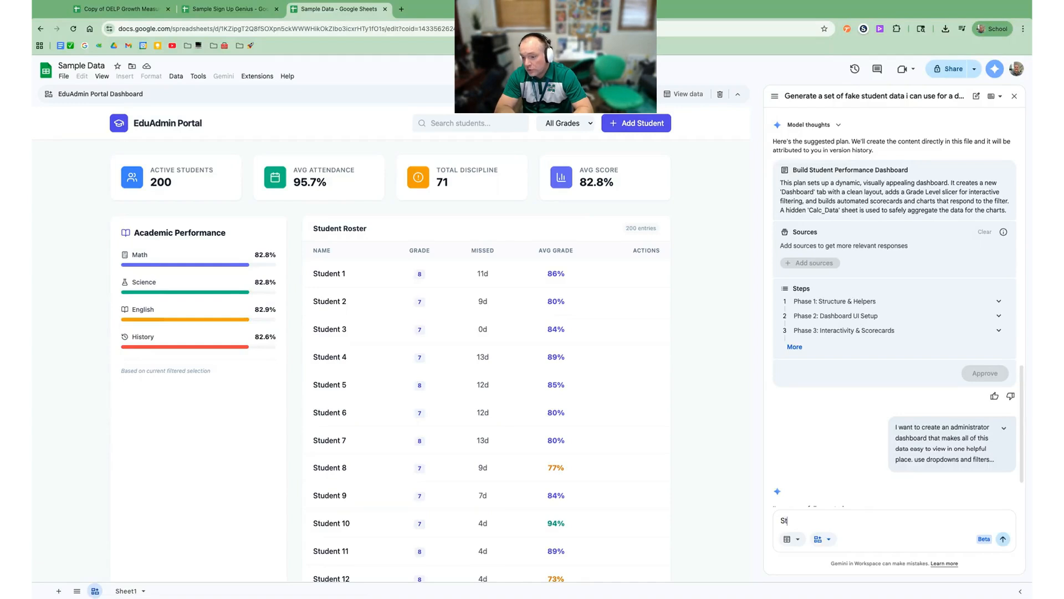
key("BackSpace")
key("BackSpace")
type("Lets make an")
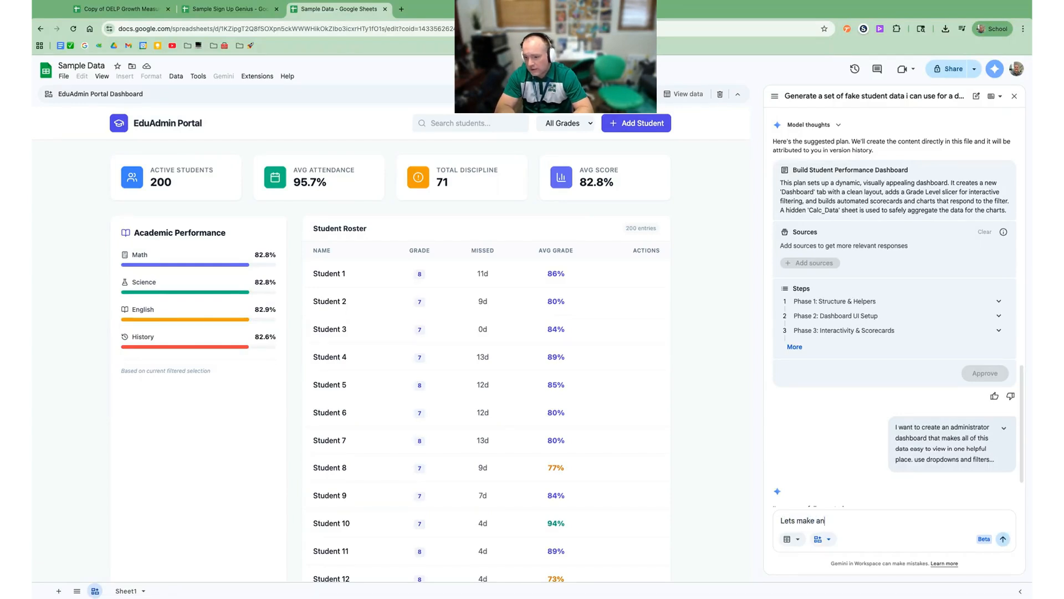
type(" at risk for attenda")
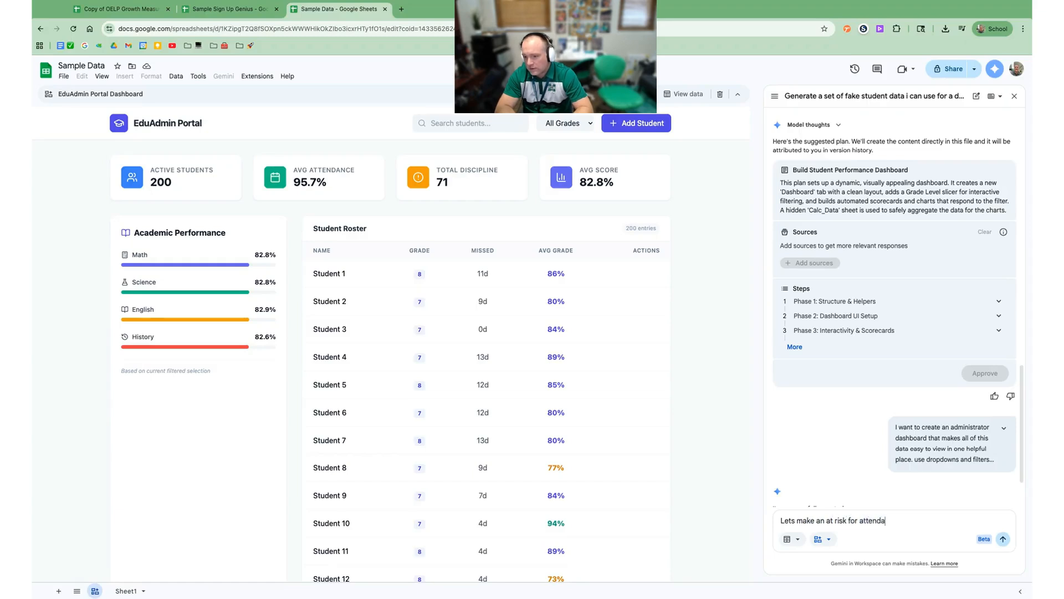
type("nce that flags all studdents")
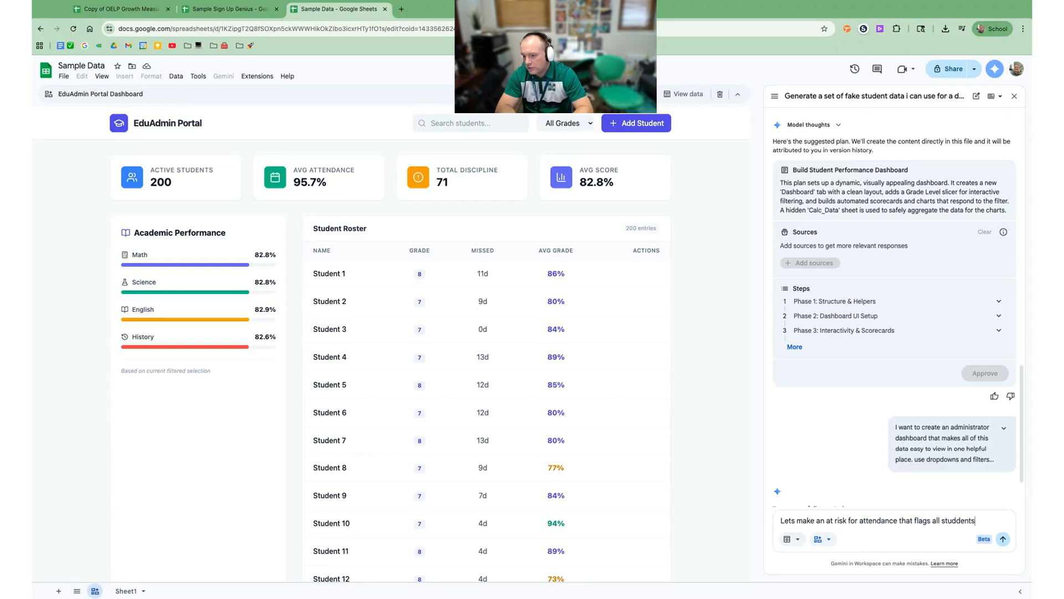
key("BackSpace")
key("BackSpace")
key("BackSpace")
key("BackSpace")
key("BackSpace")
key("BackSpace")
type("e")
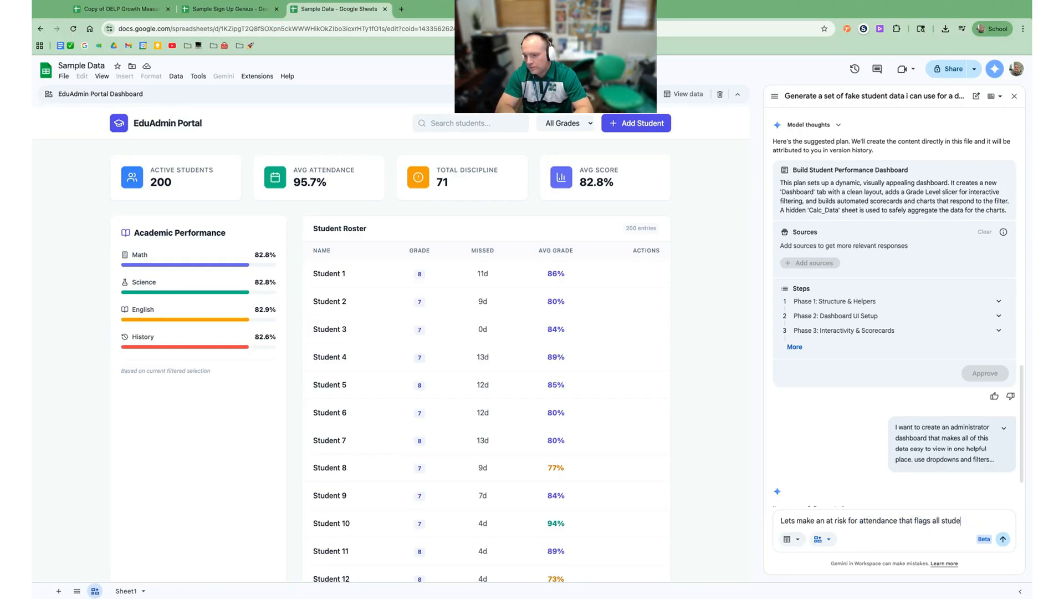
type("nts who have missed ")
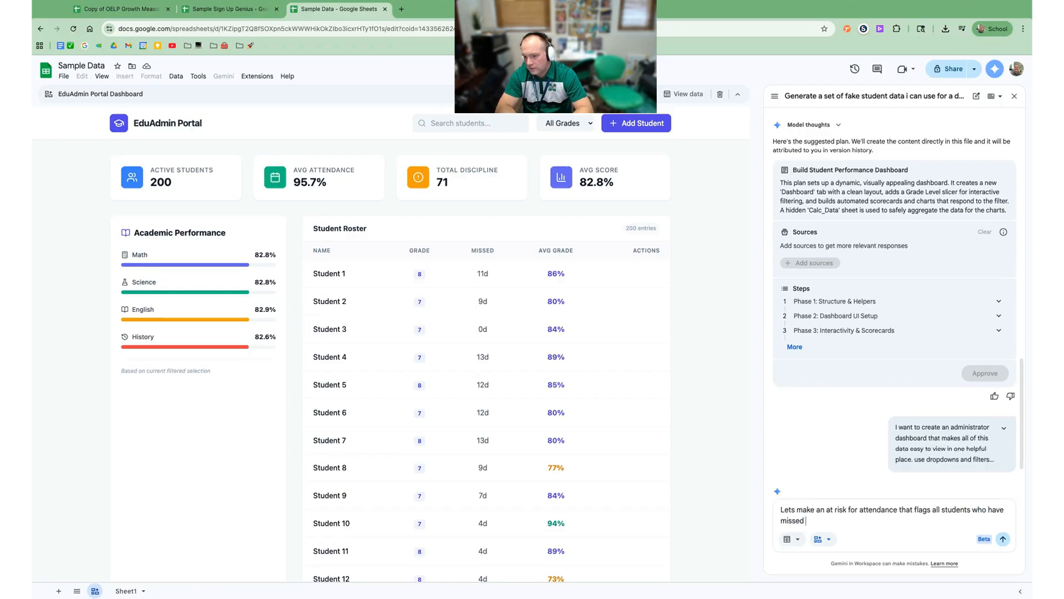
type("12 or more days")
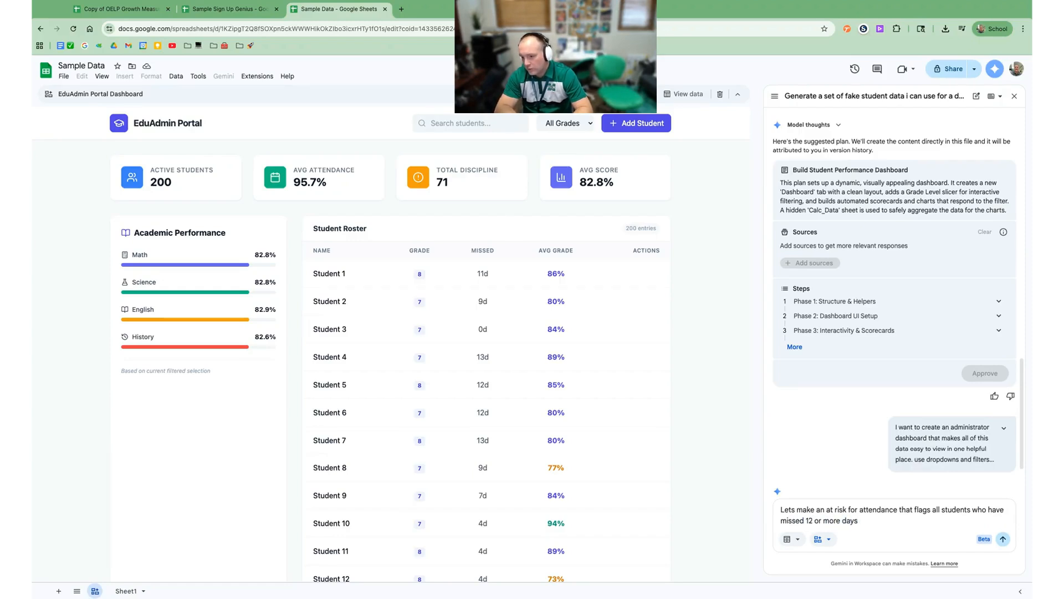
key("Return")
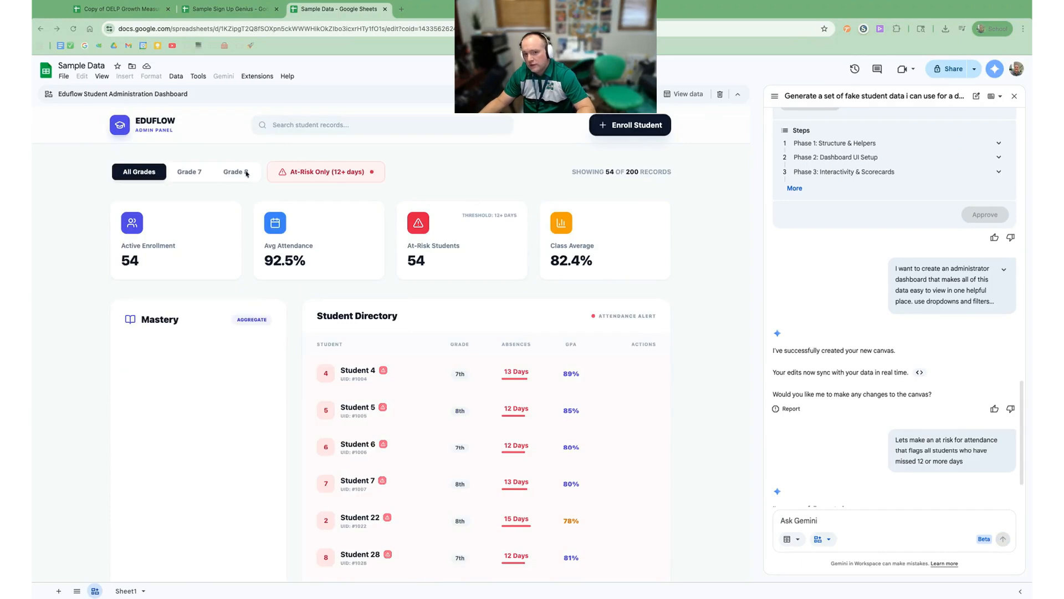
Step: Switch the filter from Grade 7 to Grade 8 and turn off At-Risk Only (12+ days)
left_click(184, 173)
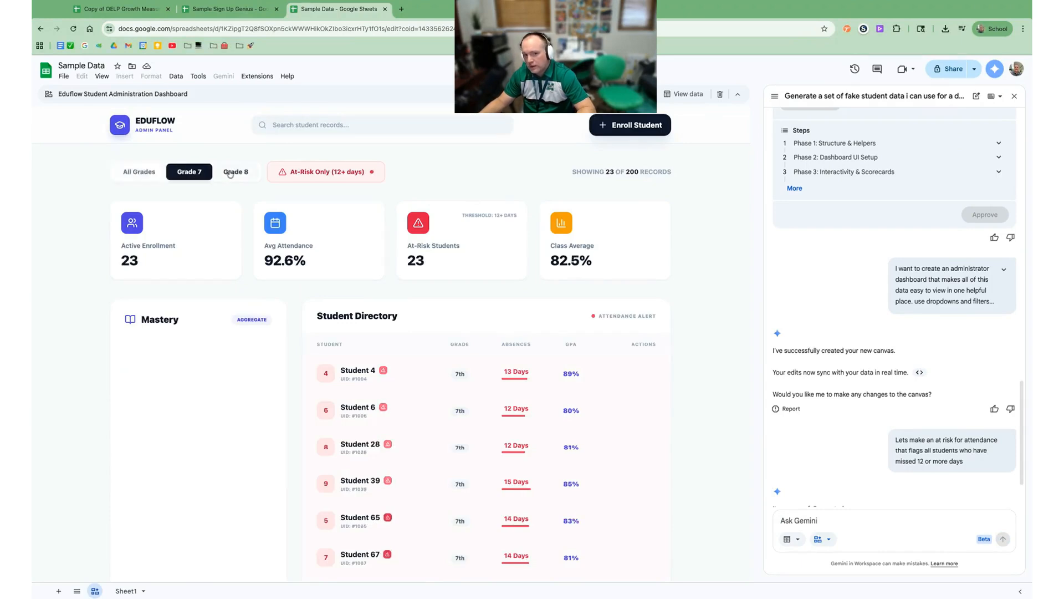
left_click(236, 171)
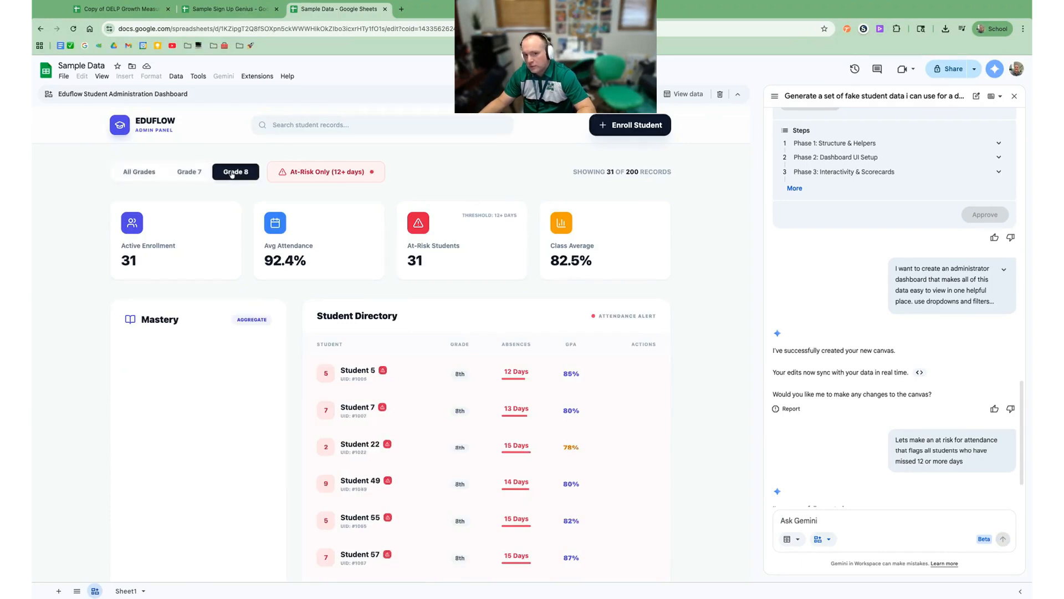
left_click(328, 176)
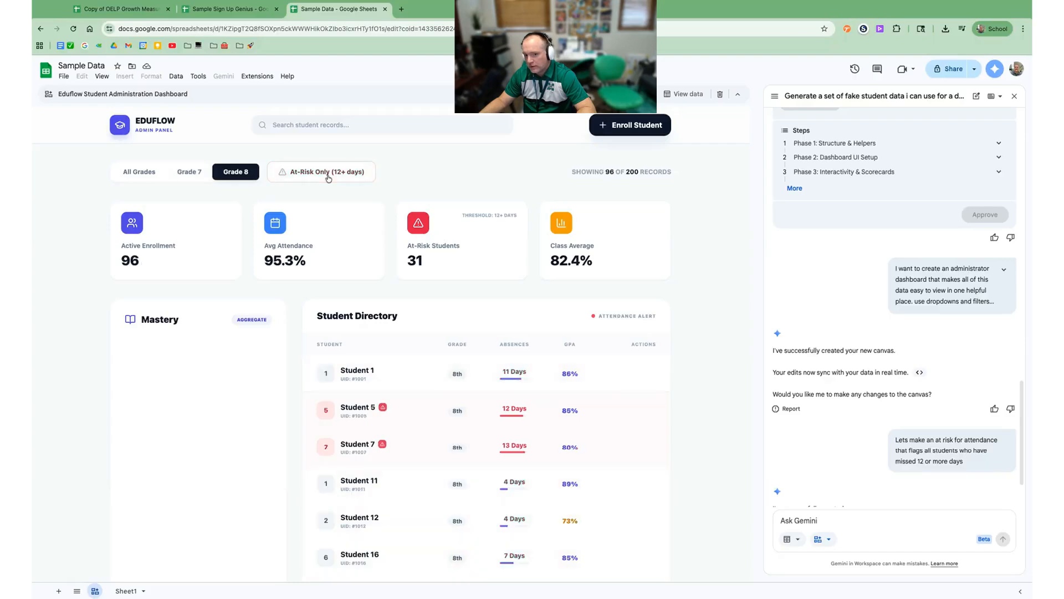
scroll(648, 377, "down", 4)
scroll(524, 388, "up", 5)
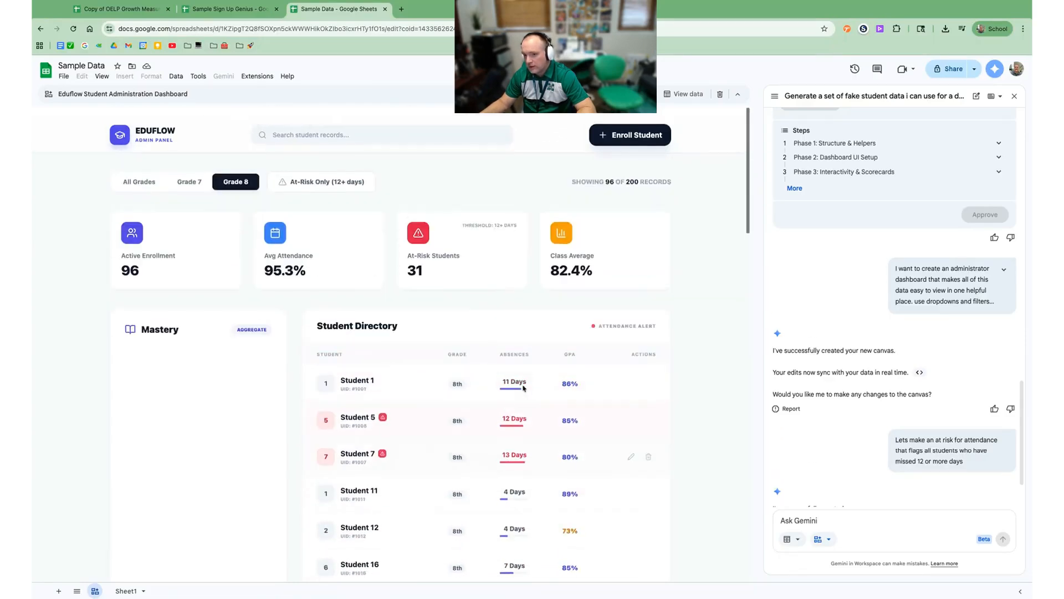
scroll(524, 388, "down", 1)
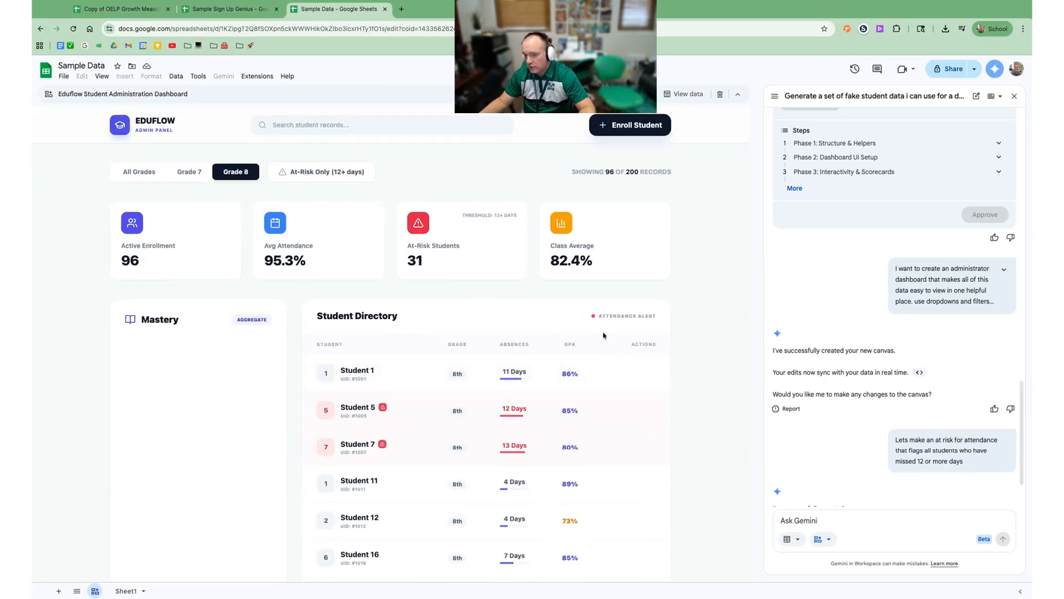
Step: Open the Enroll Student form and enter the new student's full name
left_click(630, 132)
left_click(366, 257)
key("Tab")
Step: Set Math, Science, English and History to 100 and commit the enrollment
key("Tab")
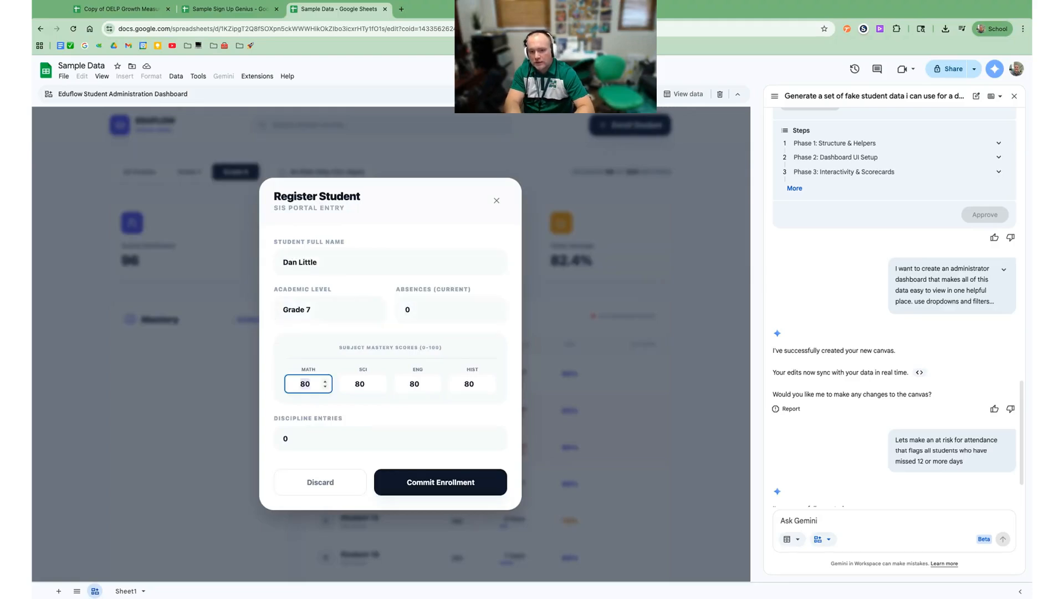
type("100")
key("Tab")
type("100")
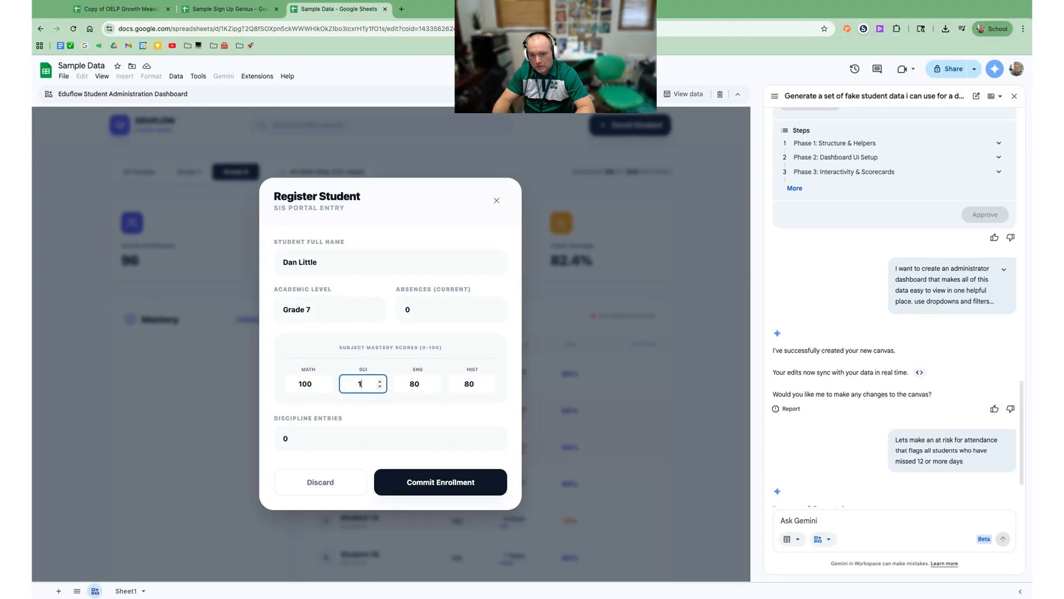
key("Tab")
type("100")
key("Tab")
type("100")
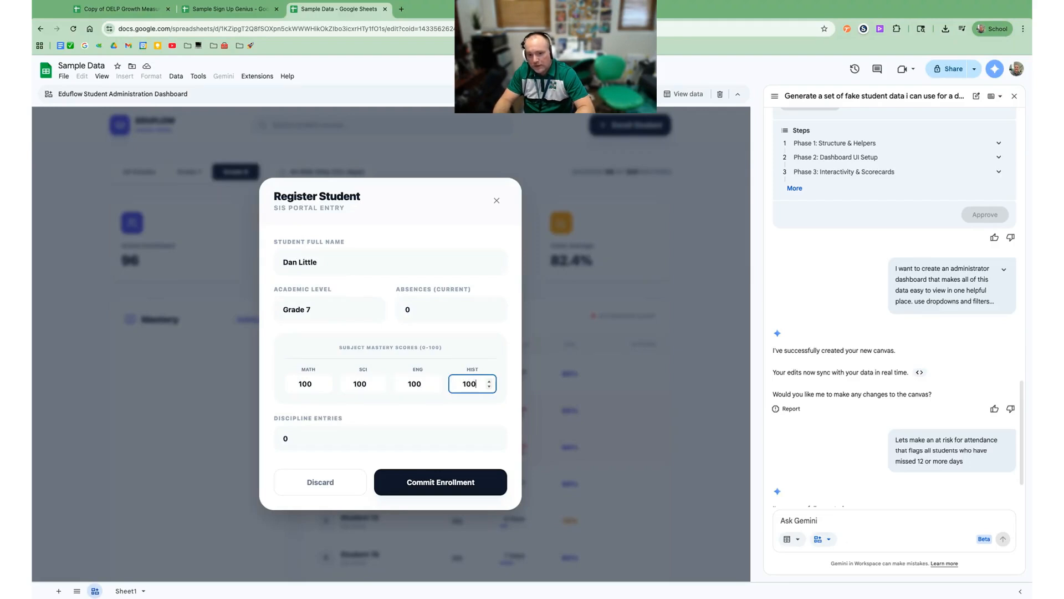
key("Tab")
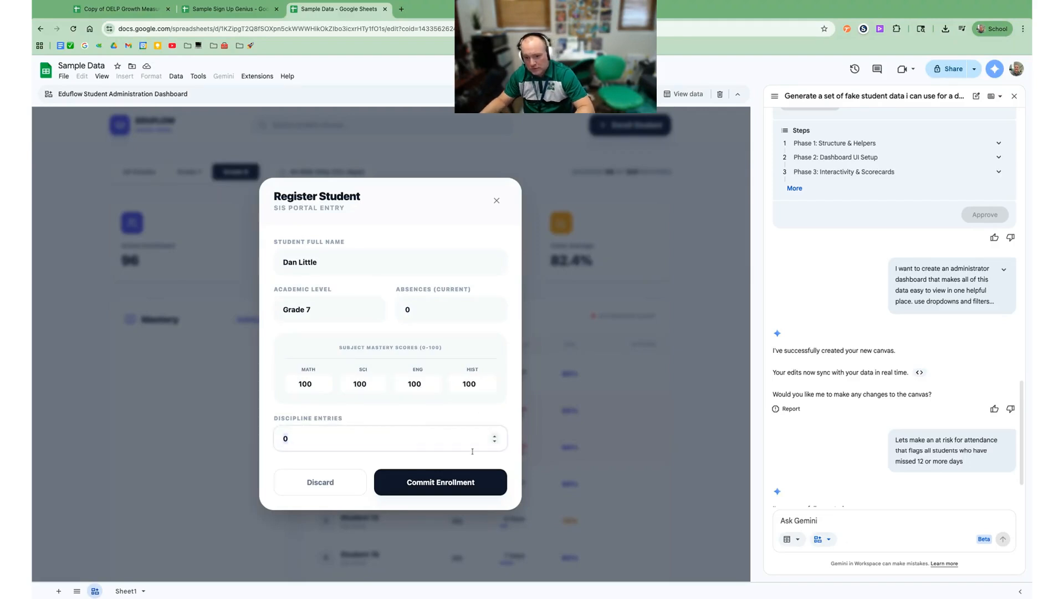
left_click(458, 484)
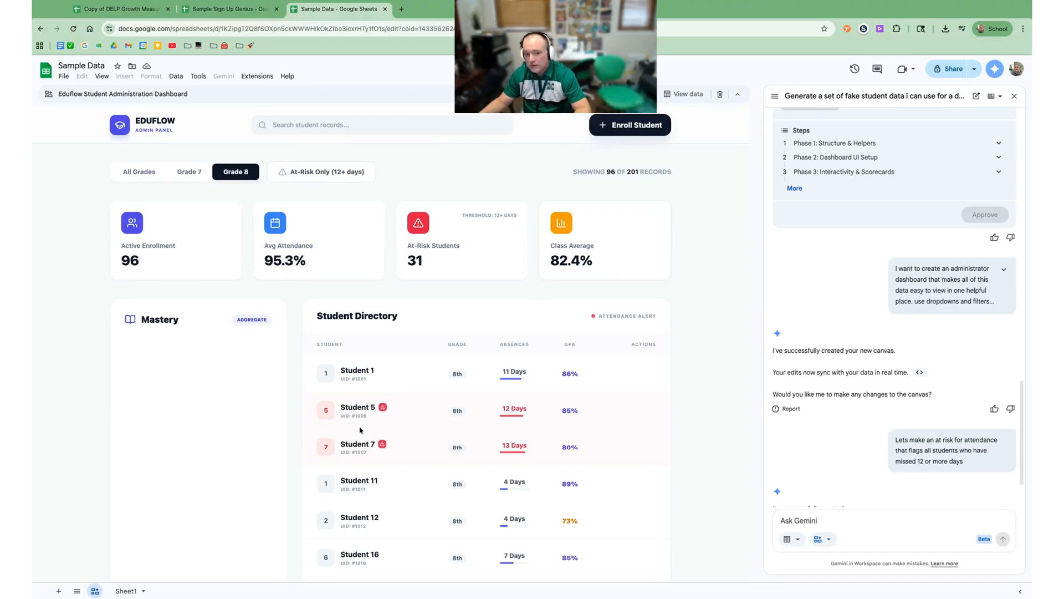
Step: Show the canvas list from the bottom sheet bar, revealing the Eduflow Student Administration Dashboard
left_click(96, 591)
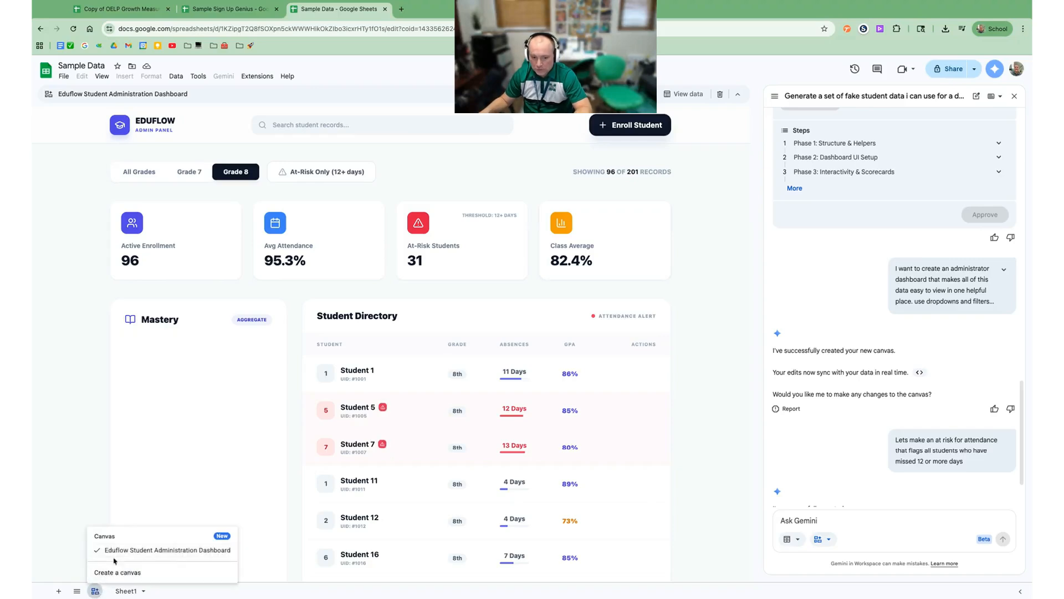